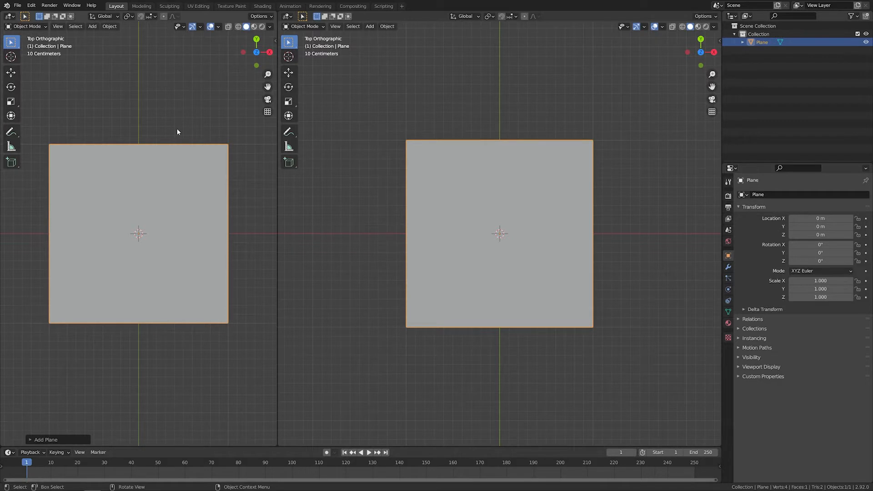
Show the plane in rendered shading in the left viewport and turn the right viewport into a Shader Editor, hiding the toolbar and sidebar
key(t)
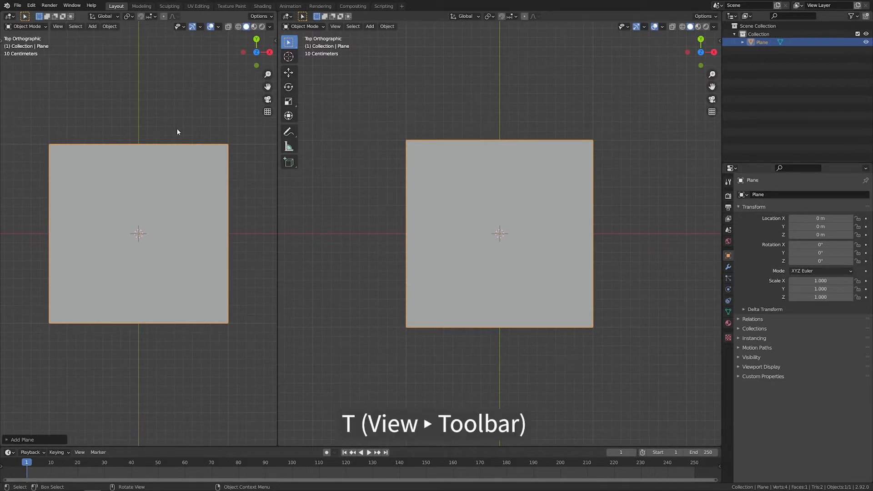
click(262, 27)
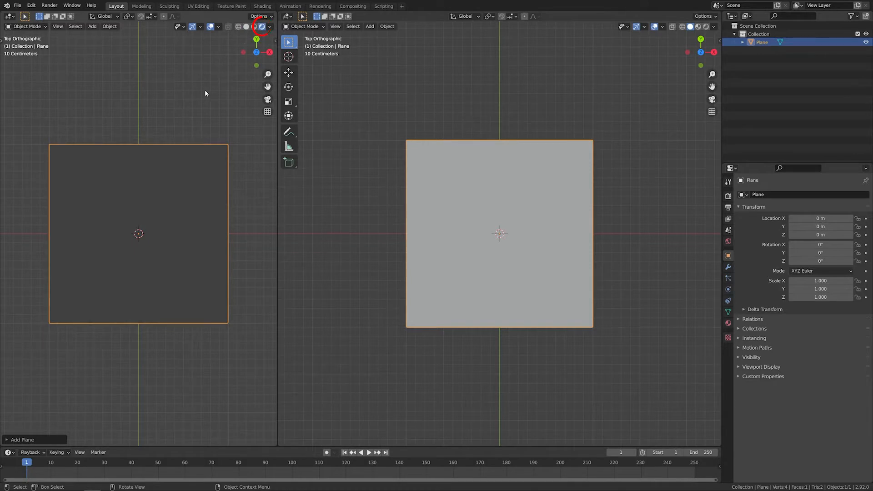
click(290, 16)
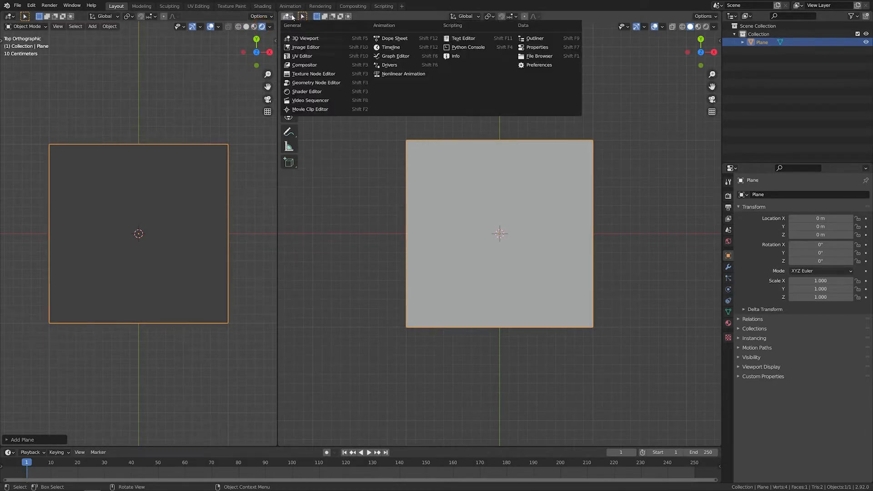
click(332, 92)
key(n)
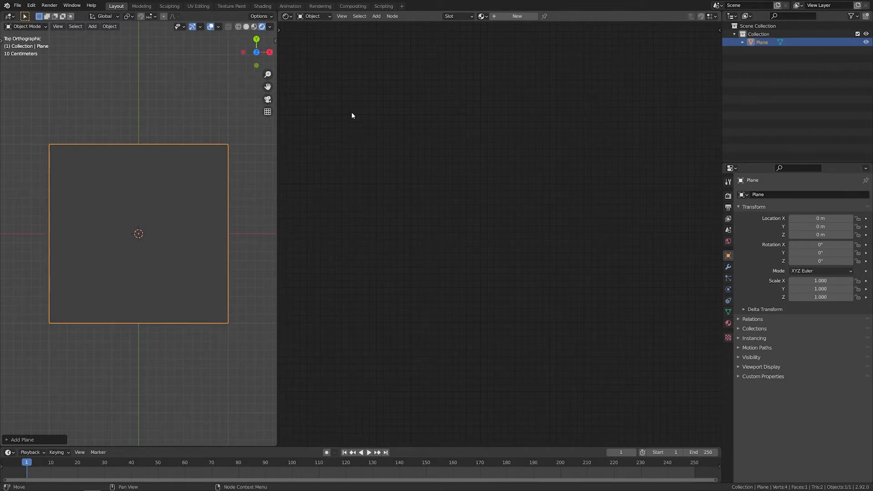
Save the project on the F: drive under the file name bonfire
key(ctrl+s)
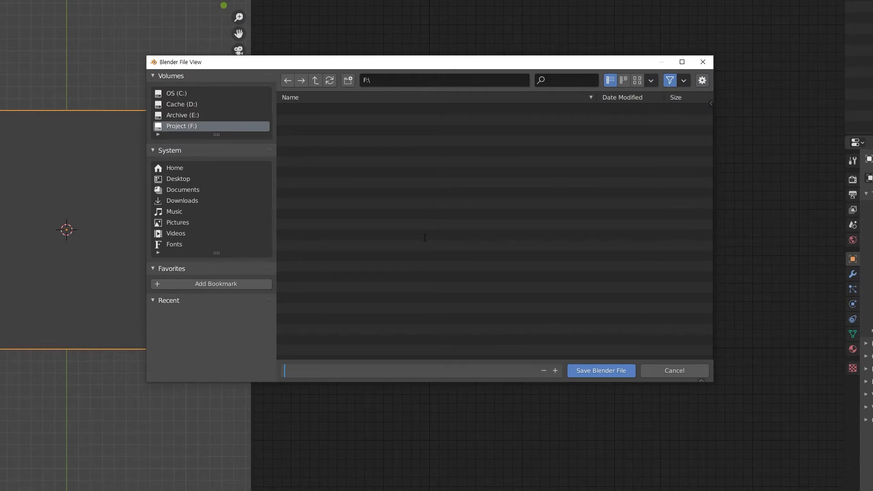
text(bonfire)
key(Return)
click(586, 368)
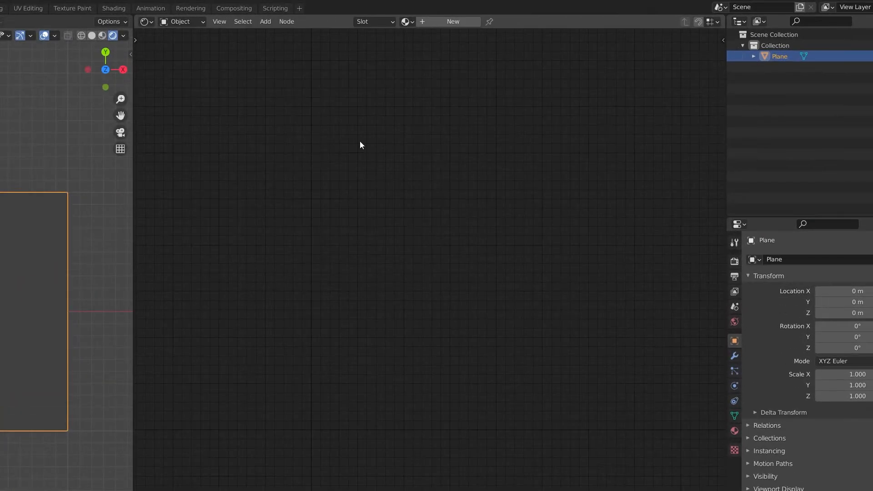
Assign the existing material named Material to the plane and rename it Bonfire
click(409, 22)
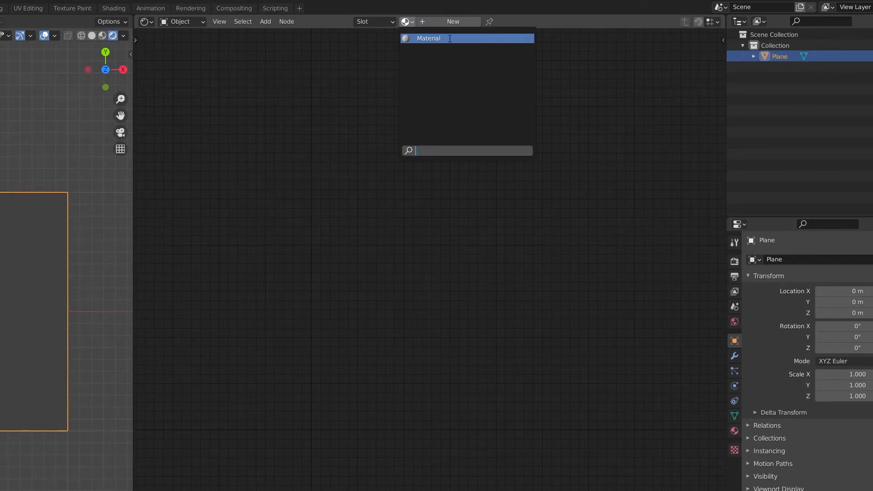
click(449, 39)
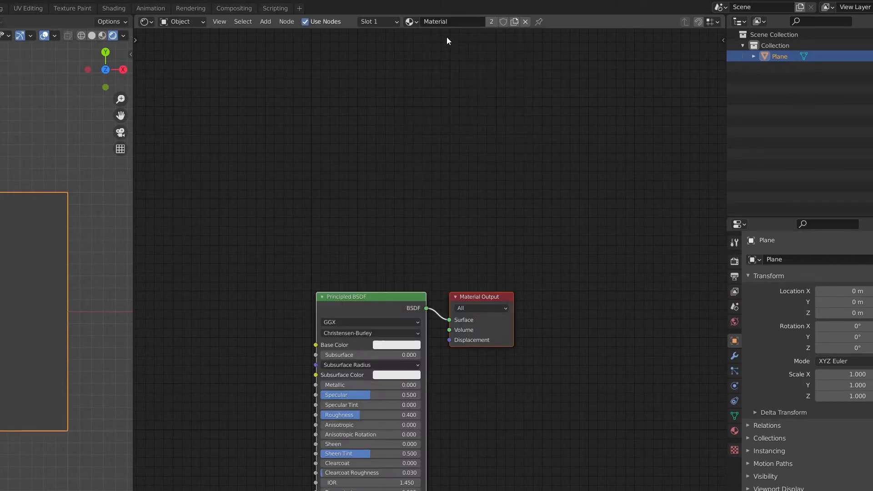
click(457, 22)
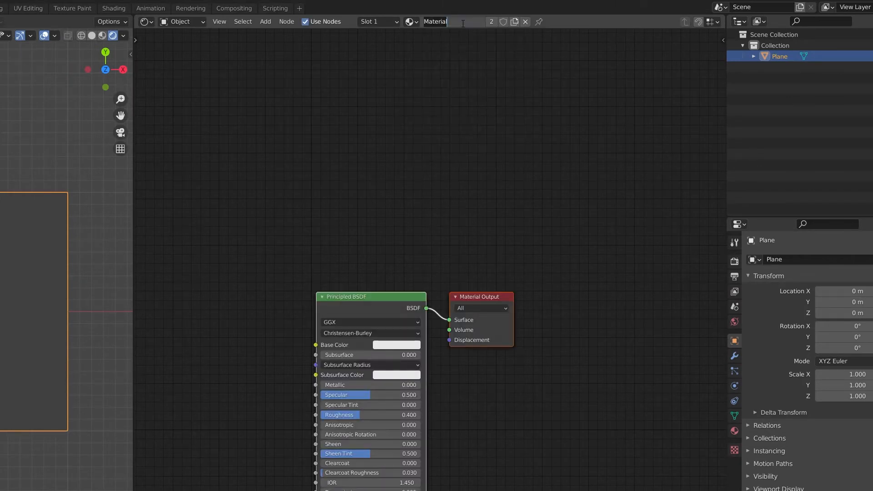
text(Bonfire)
key(Return)
Delete the Principled BSDF node from the Bonfire material
middle_drag(433, 255, 305, 139)
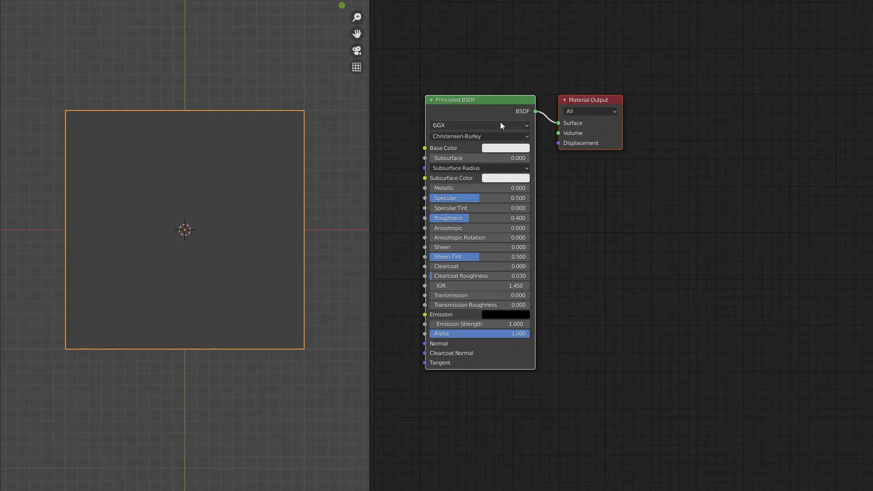
click(482, 109)
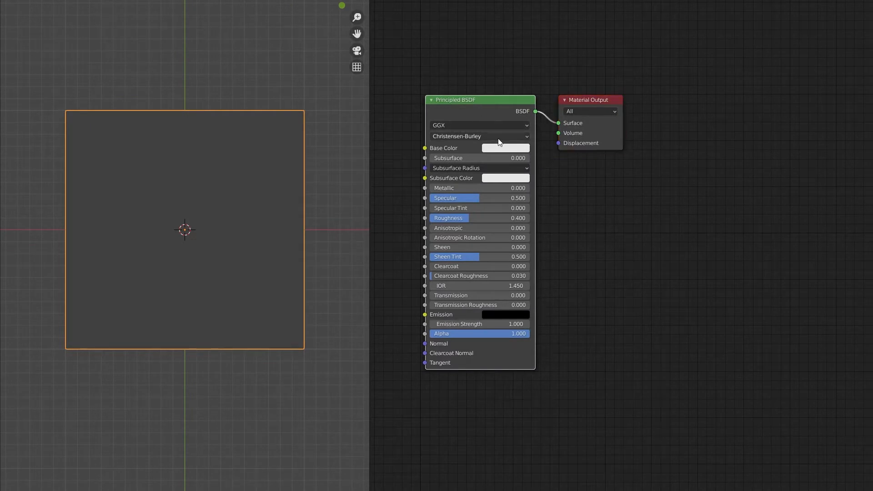
key(x)
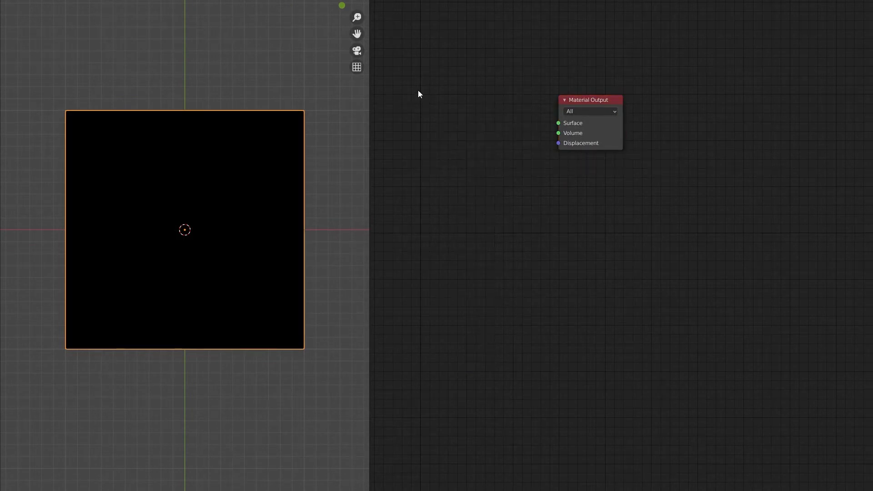
Add a Texture Coordinate node and connect its UV output to the Material Output's Surface input
key(shift+a)
mouse_move(418, 107)
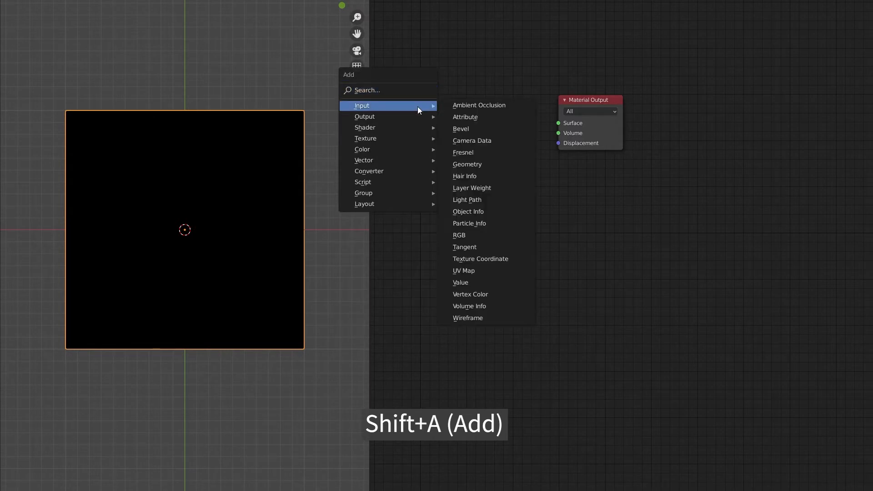
click(528, 261)
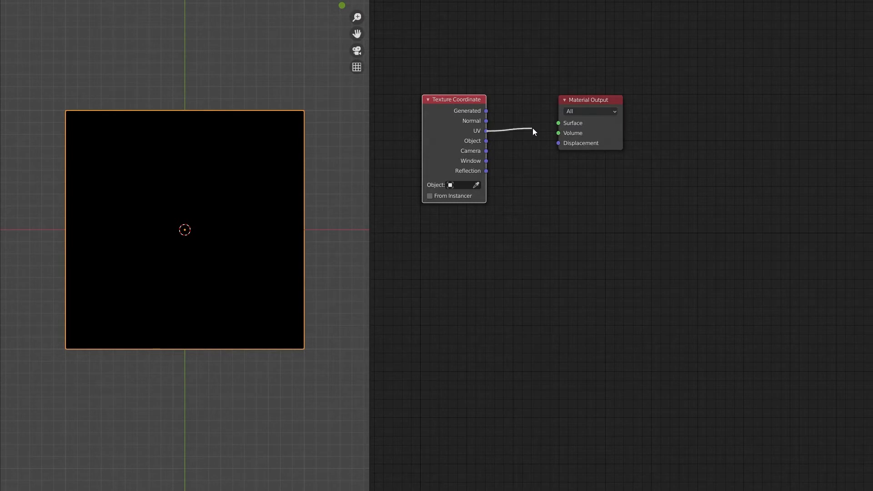
drag(533, 129, 556, 123)
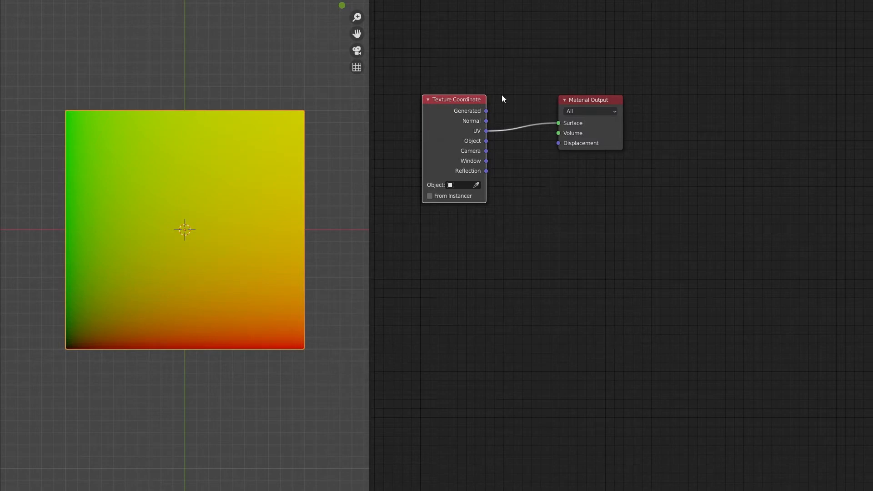
Insert a Gradient Texture between the Texture Coordinate's UV output and the Material Output, and set its type to Spherical
key(shift+a)
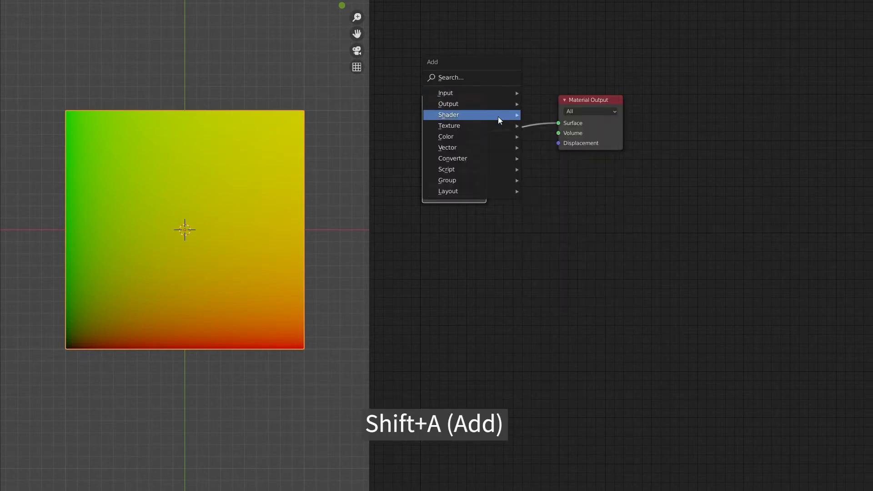
mouse_move(495, 125)
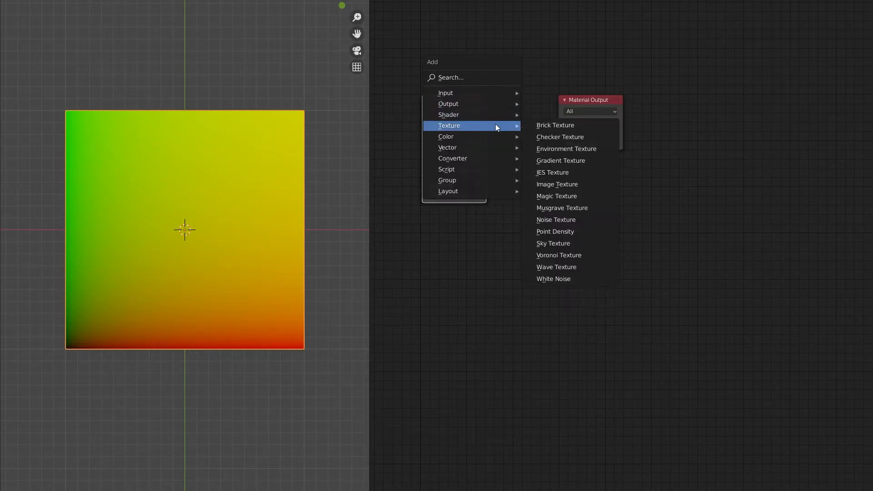
click(607, 163)
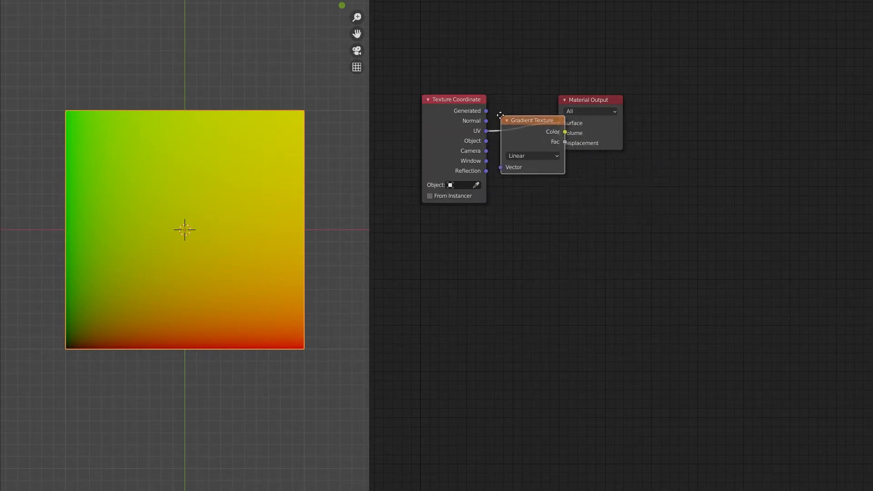
click(499, 98)
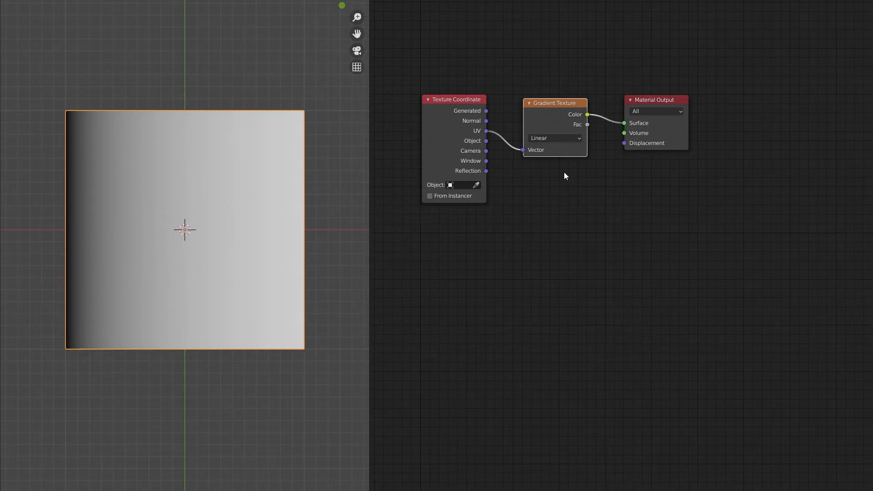
click(557, 138)
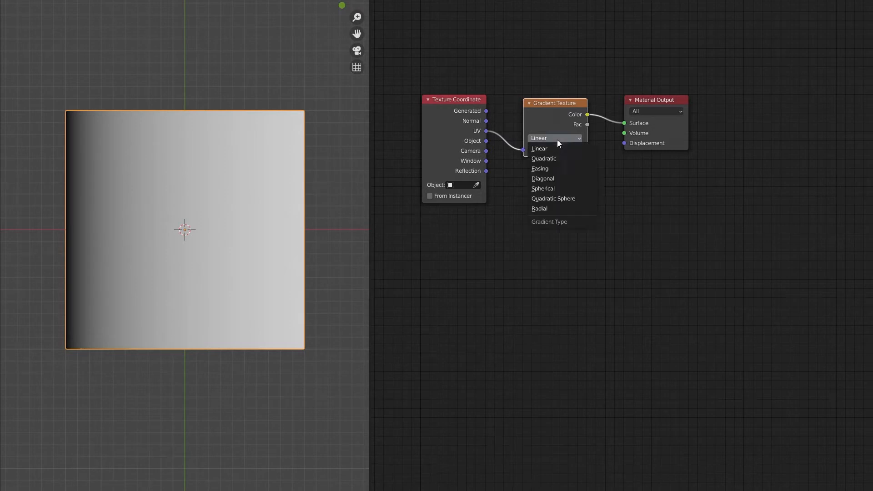
click(576, 187)
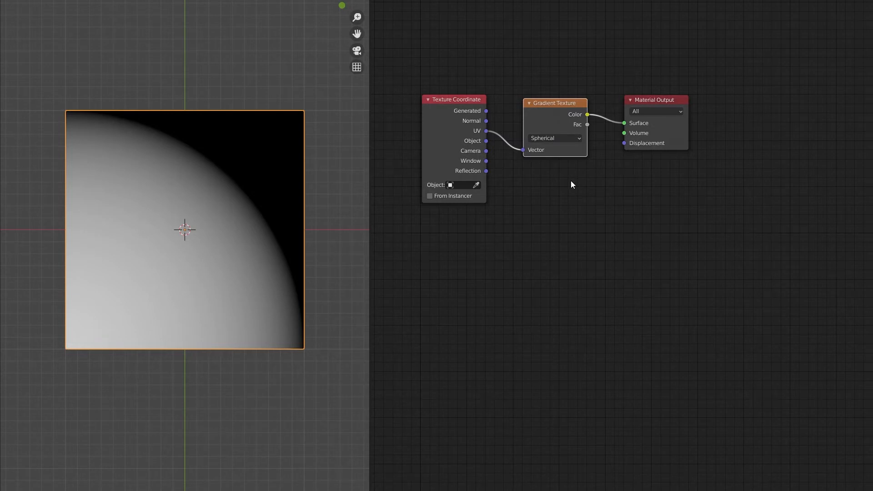
Insert a Mapping node between the Texture Coordinate and Gradient Texture nodes
middle_drag(571, 184, 539, 185)
key(shift+a)
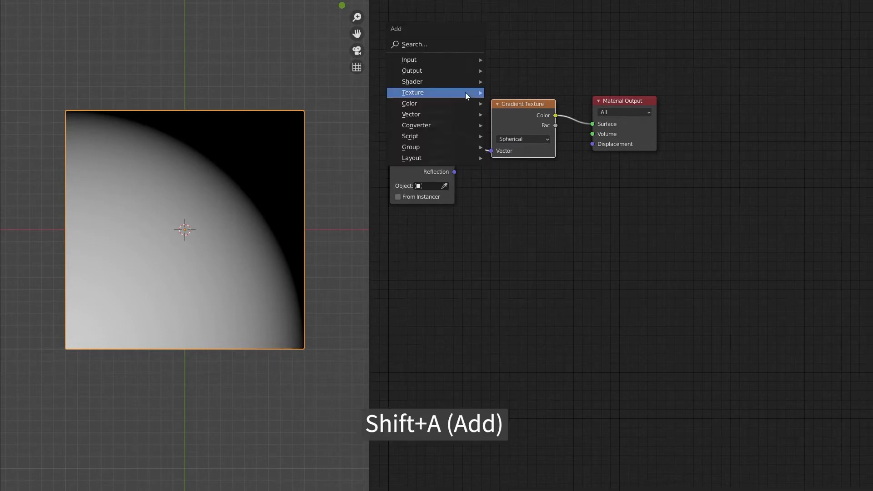
mouse_move(466, 117)
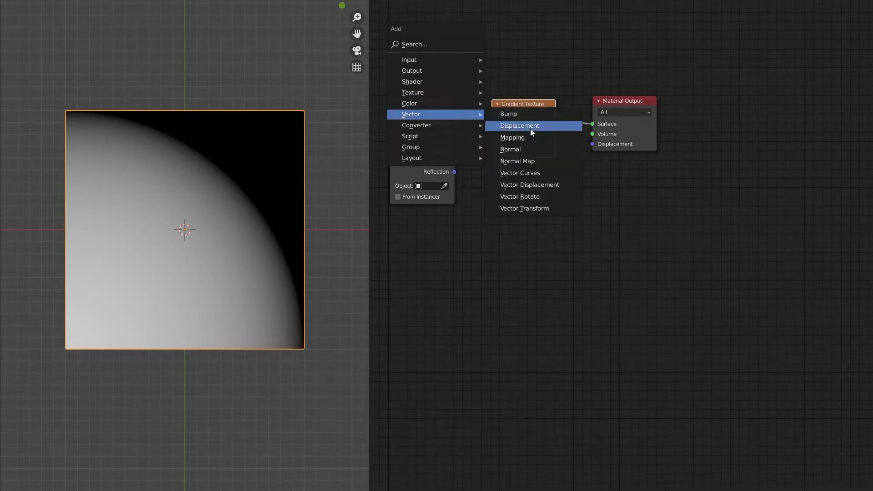
click(542, 138)
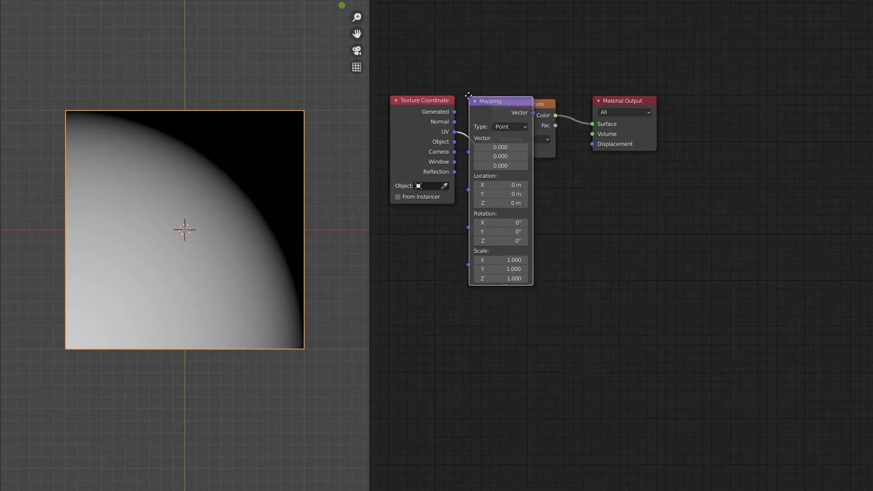
click(468, 95)
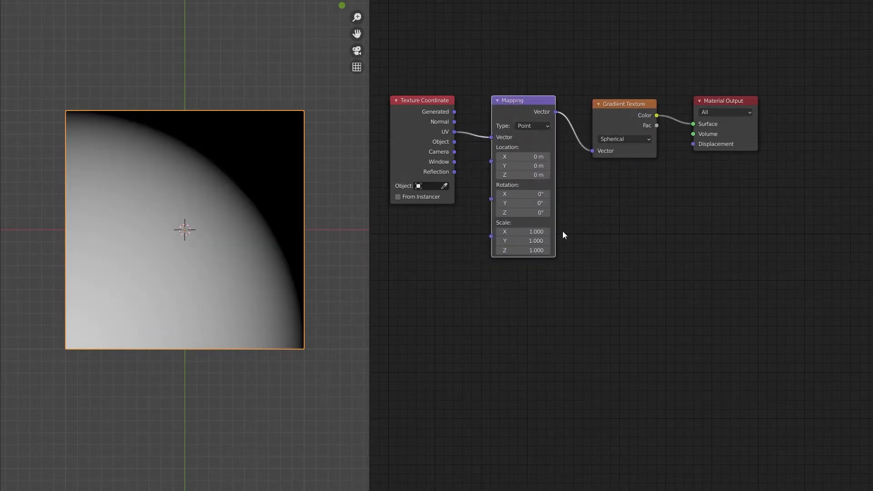
Set the Mapping node's X scale to 2, X location to -1 m and Y location to 0.1 m
click(540, 233)
text(2)
key(Return)
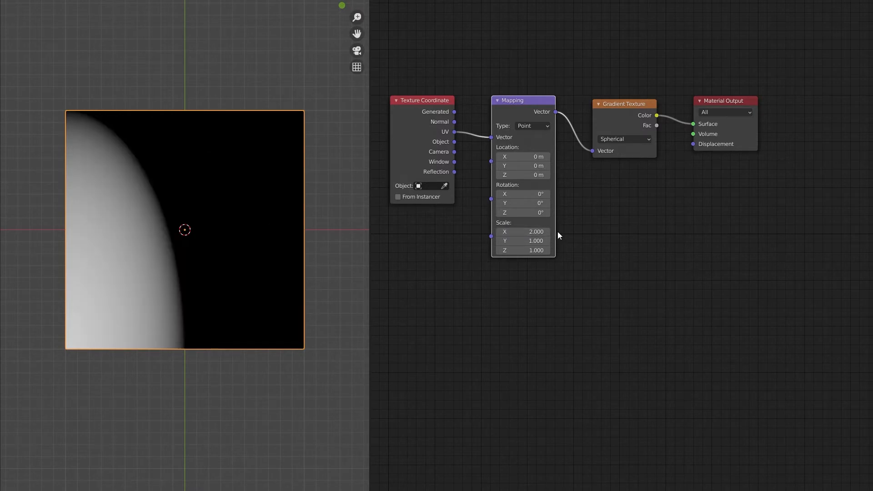
click(530, 157)
text(1)
key(Return)
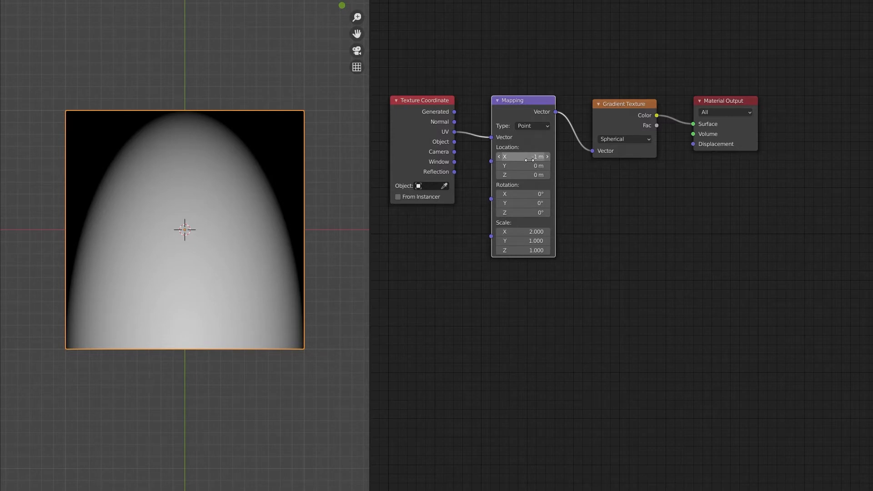
key(minus)
click(525, 166)
text(0.1)
key(Return)
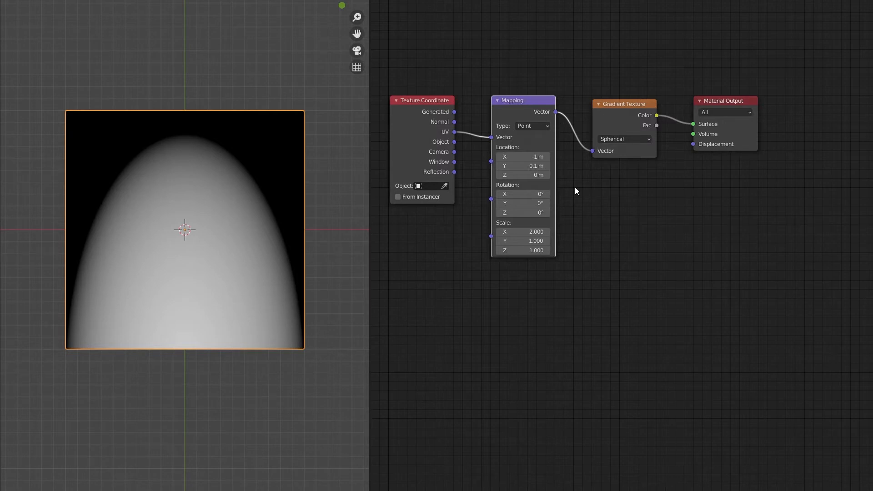
Move the Mapping, Gradient Texture and Material Output nodes together up above the Texture Coordinate node
middle_drag(589, 186, 589, 222)
drag(793, 95, 530, 179)
key(g)
click(518, 39)
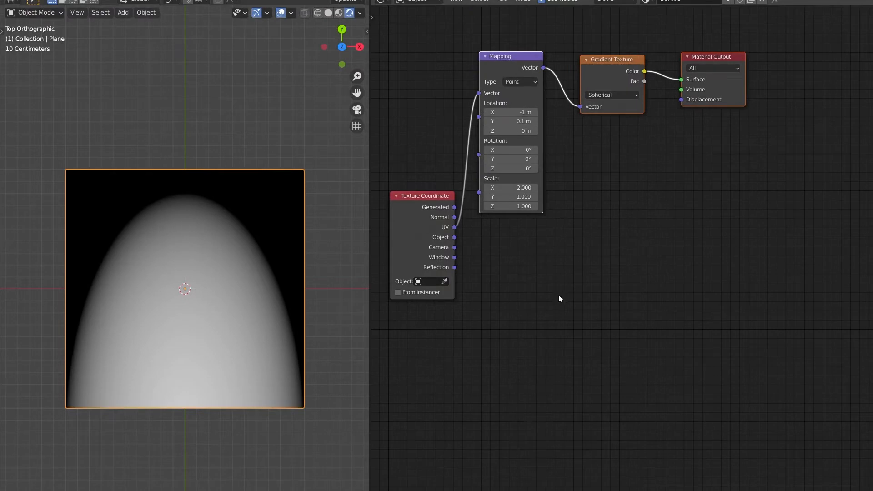
click(471, 224)
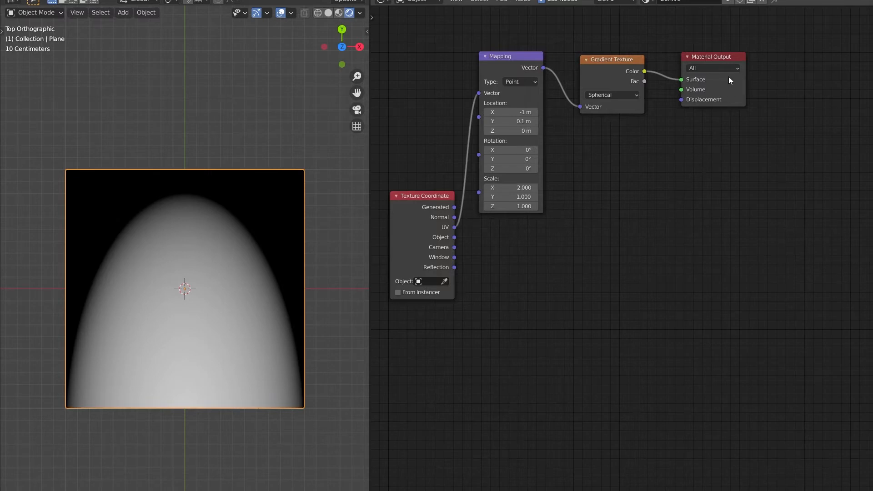
Collapse and duplicate the Material Output node, then connect the Texture Coordinate's UV output to the copy's Surface and make the copy active
click(690, 57)
key(shift+d)
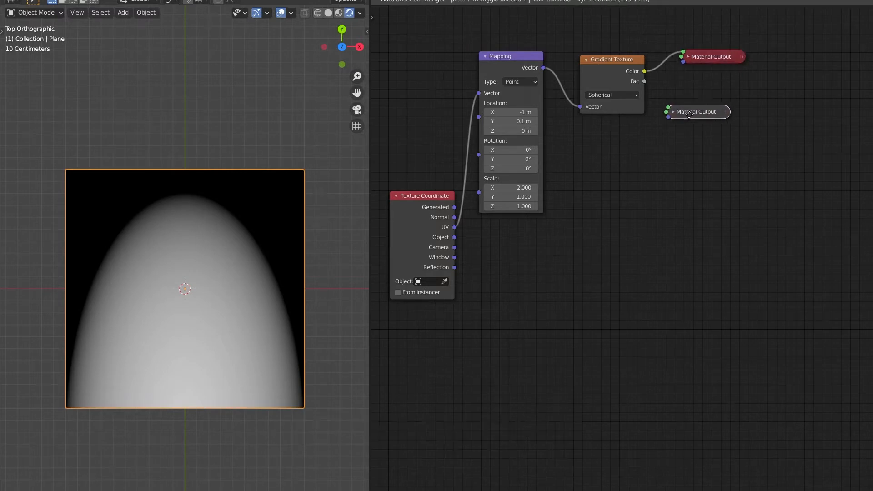
click(554, 228)
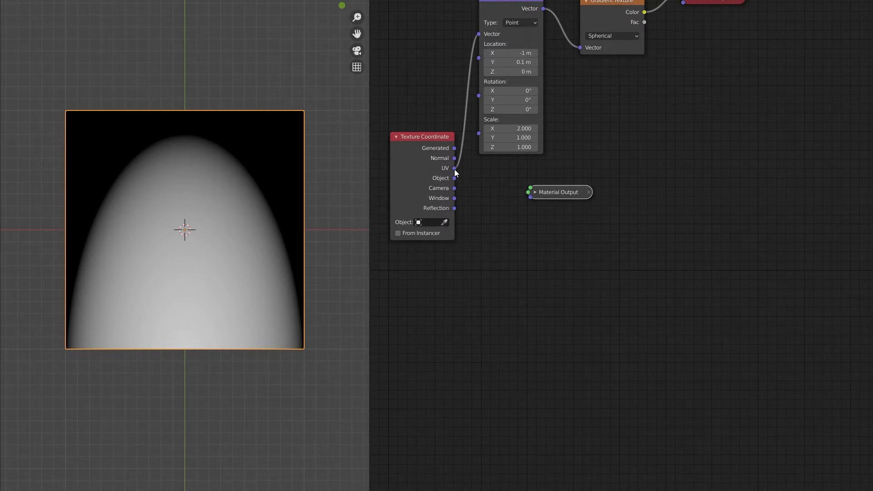
drag(455, 170, 534, 191)
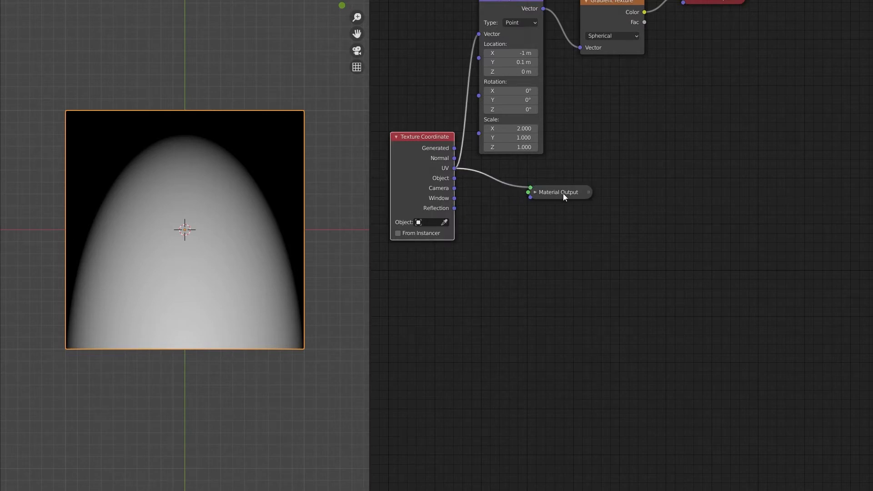
click(563, 192)
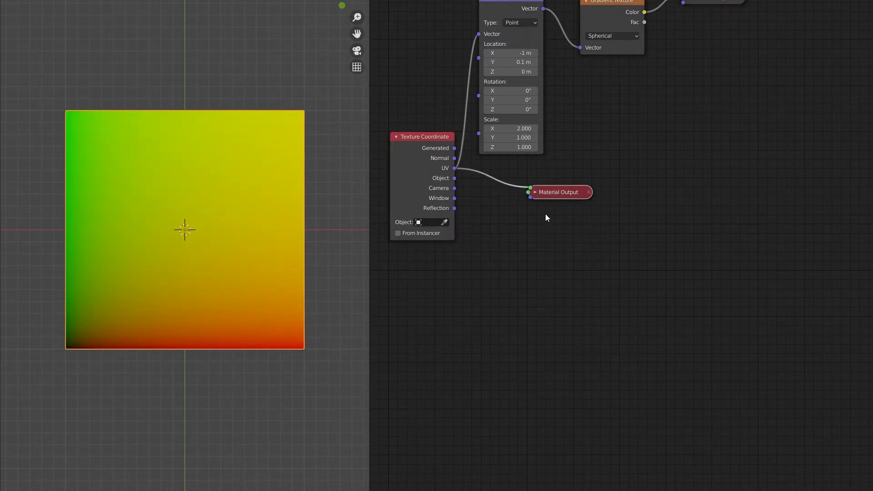
Insert a Vector Math node set to Add between the Texture Coordinate's UV output and the active Material Output
key(shift+a)
mouse_move(467, 146)
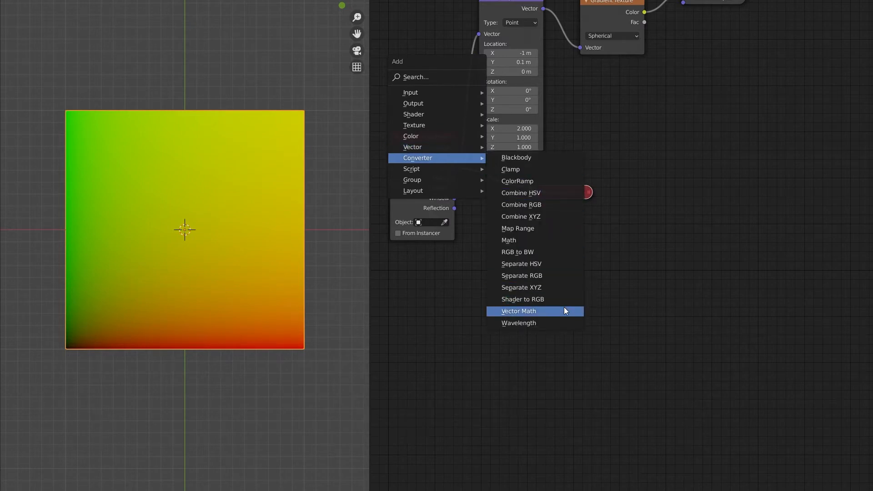
click(564, 308)
click(468, 159)
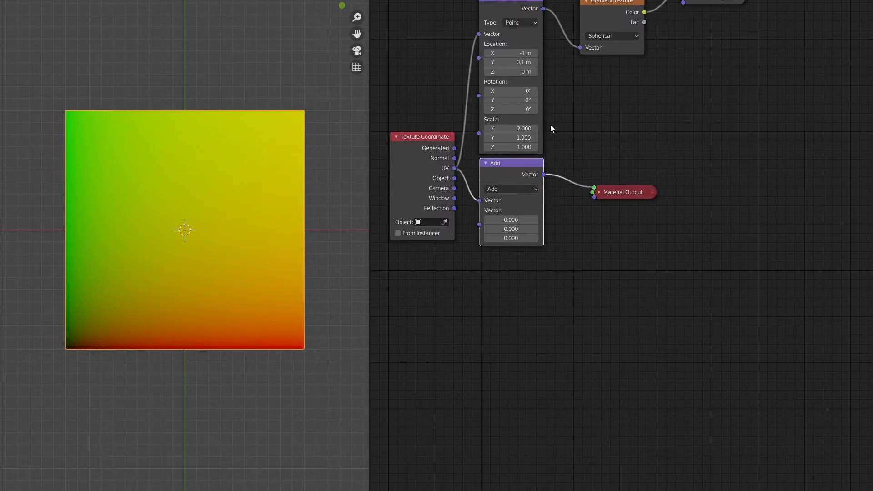
Insert a Noise Texture node between the Vector Math Add node and the active Material Output
key(shift+a)
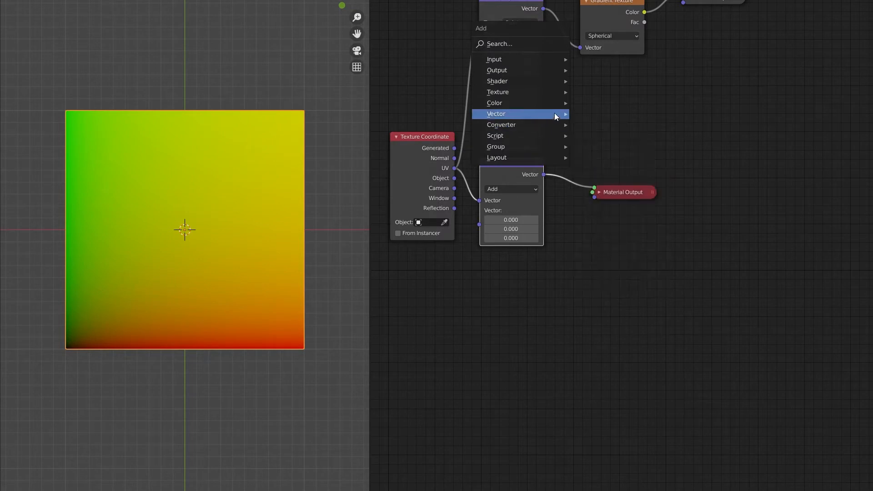
mouse_move(560, 102)
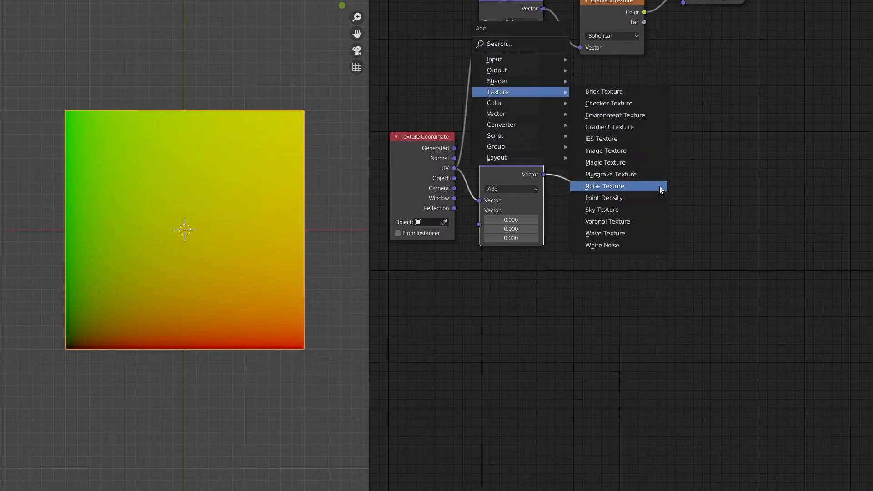
click(657, 186)
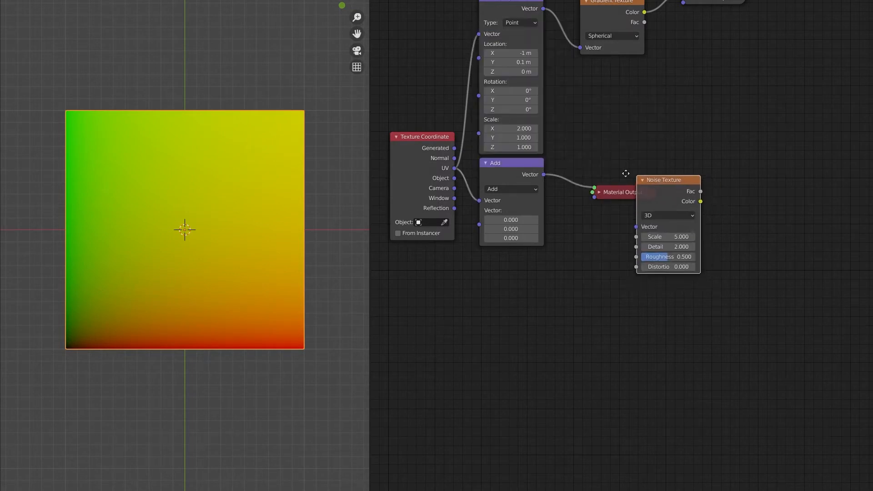
click(561, 145)
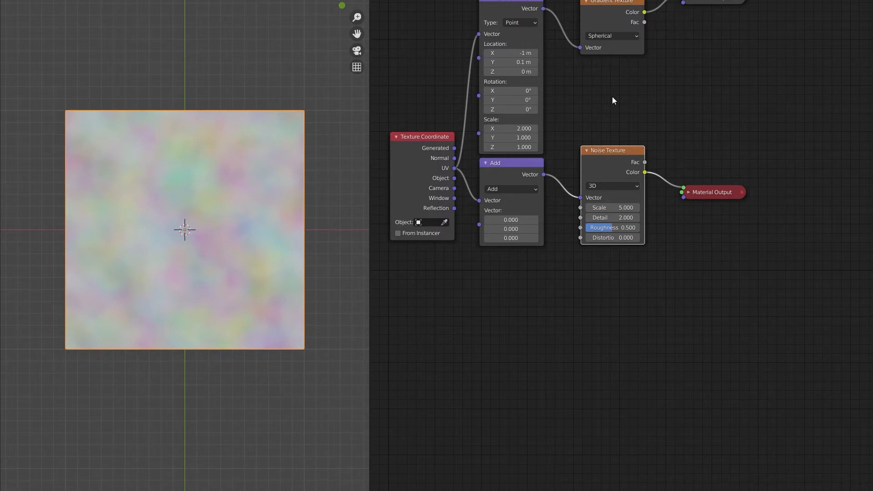
Add a MixRGB node to the right of and between the Gradient Texture and Noise Texture nodes
middle_drag(609, 92, 511, 182)
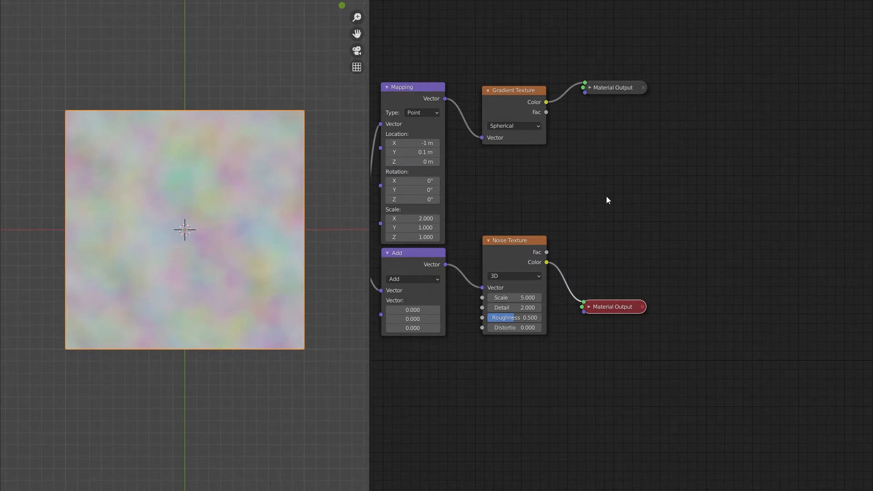
key(shift+a)
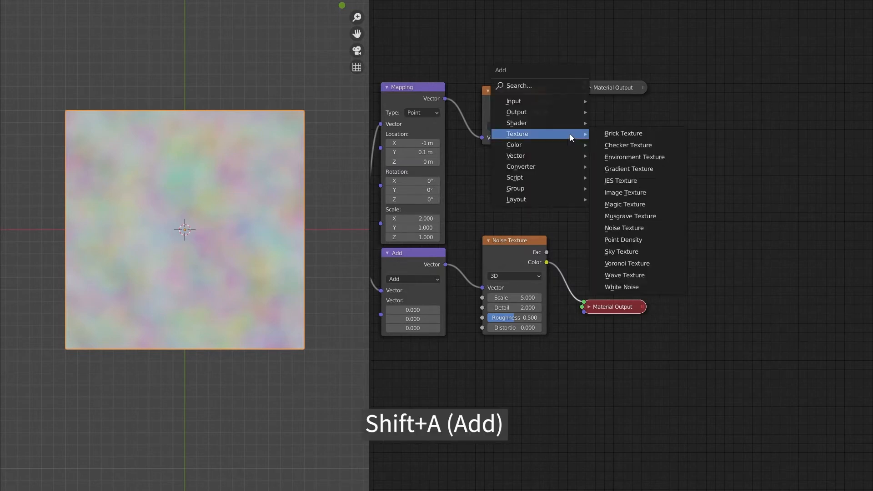
mouse_move(569, 144)
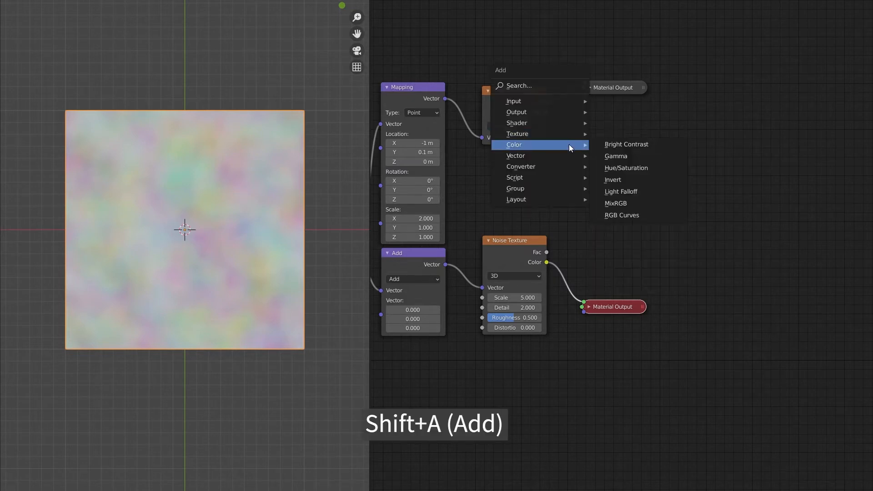
click(655, 203)
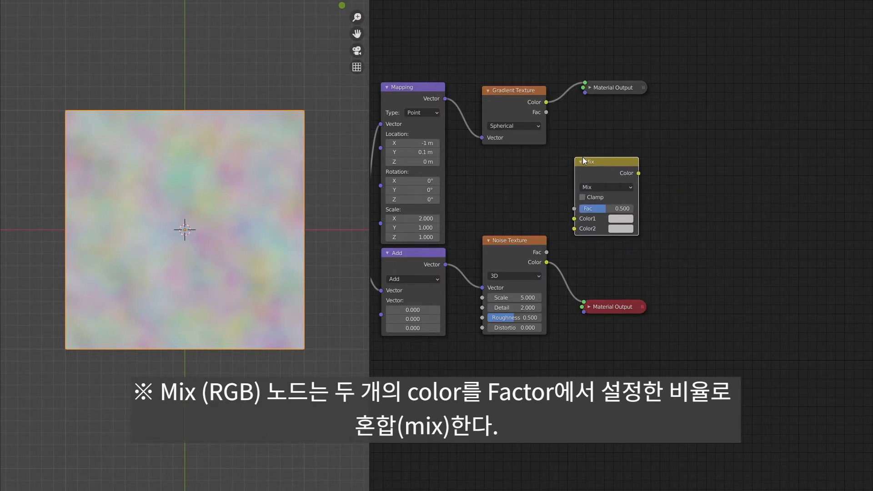
click(582, 157)
Duplicate the noise branch's Material Output, place the copy beside the Mix node and connect the Mix Color output to its Surface
click(618, 305)
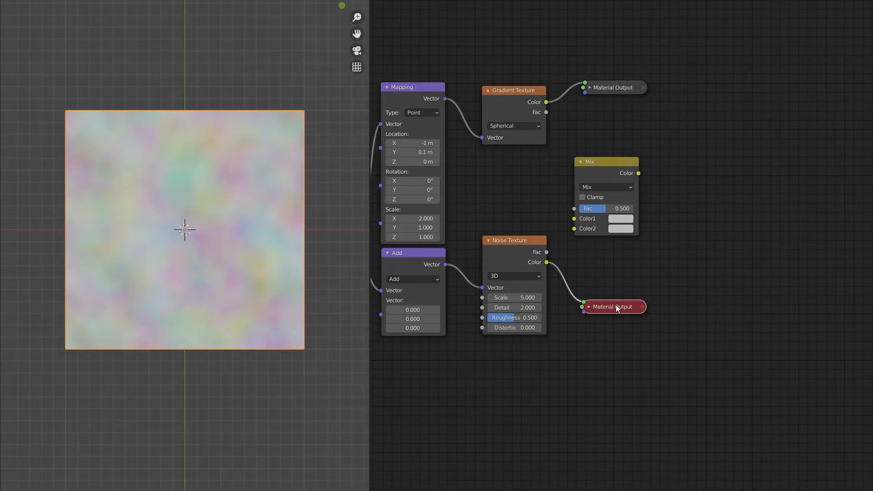
key(shift+d)
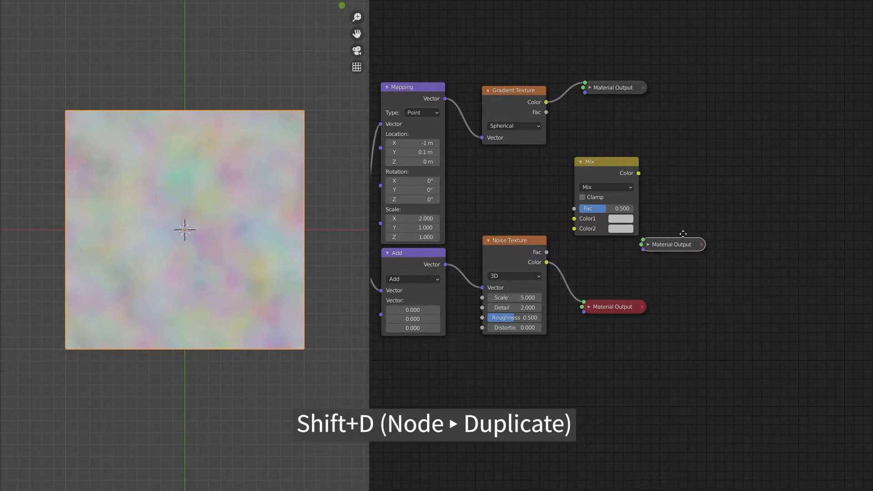
click(698, 173)
click(650, 196)
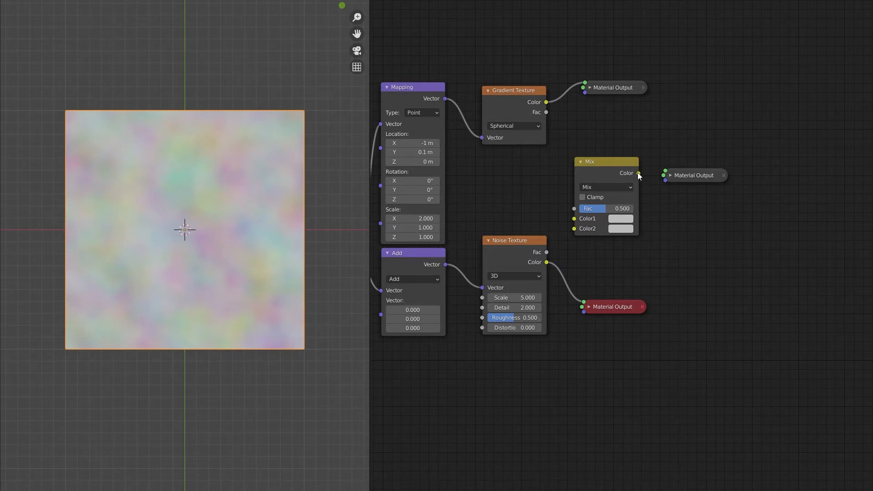
drag(638, 173, 666, 174)
Connect the Gradient Texture's Color to the Mix node's Color1 and the Noise Texture's Color to Color2, and activate the mix branch's Material Output
click(605, 83)
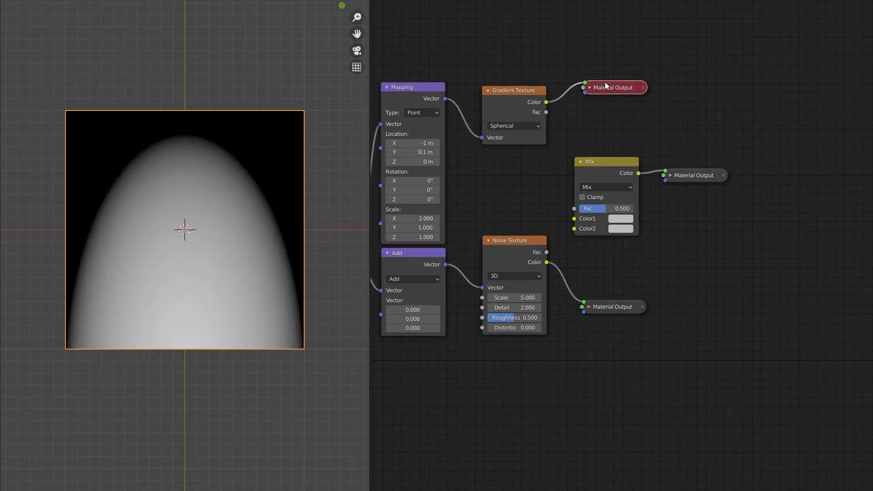
click(547, 103)
drag(547, 103, 574, 221)
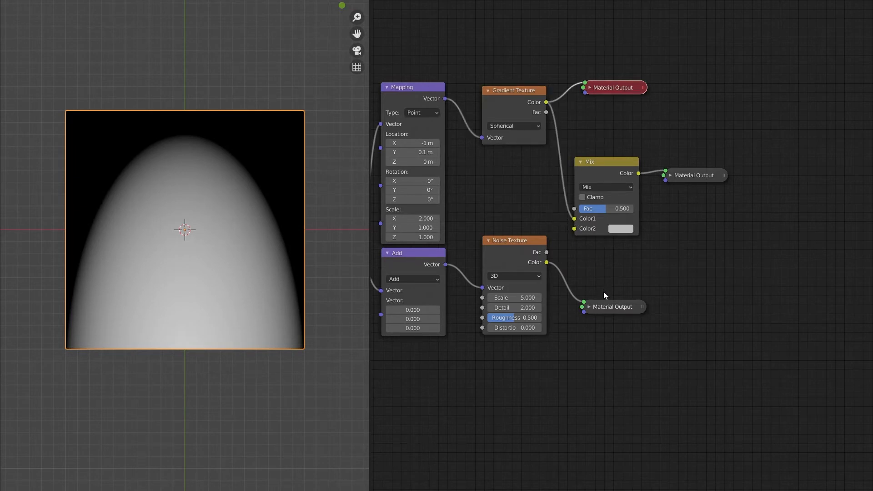
click(604, 311)
drag(546, 262, 551, 258)
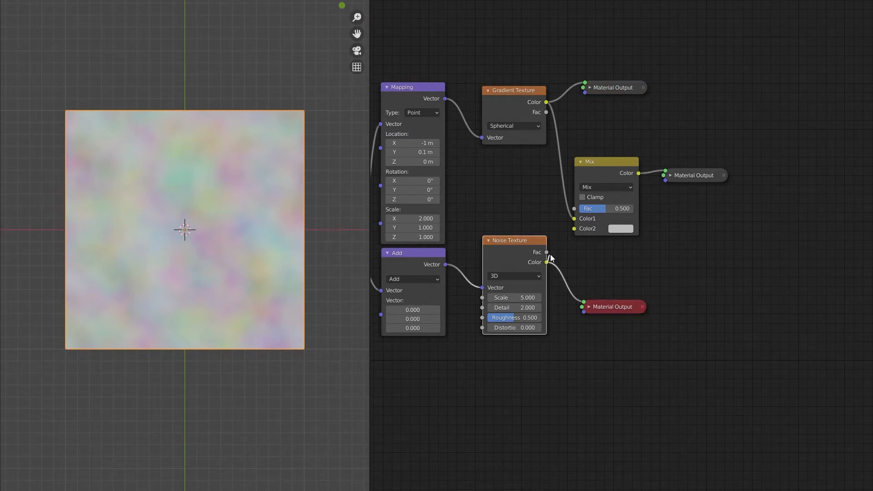
drag(577, 229, 577, 229)
click(690, 173)
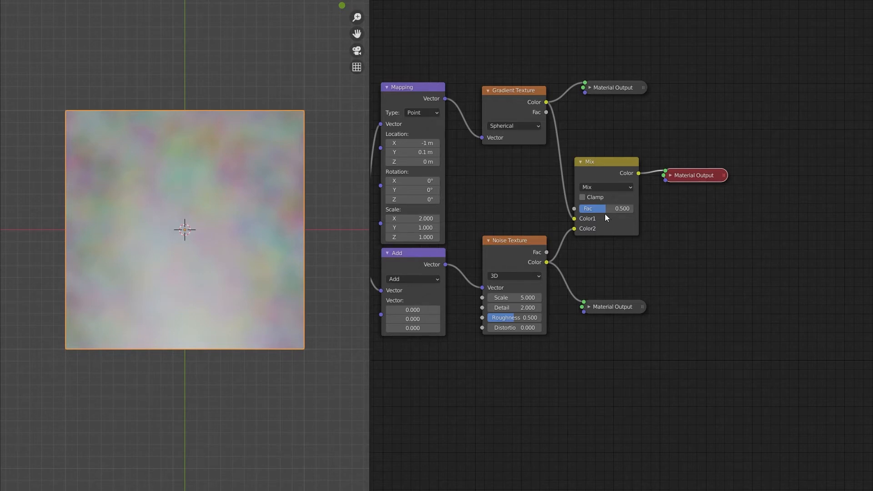
Try Mix factors of 0 and 1 to compare both inputs, and return the factor to 0.5
drag(603, 211, 557, 207)
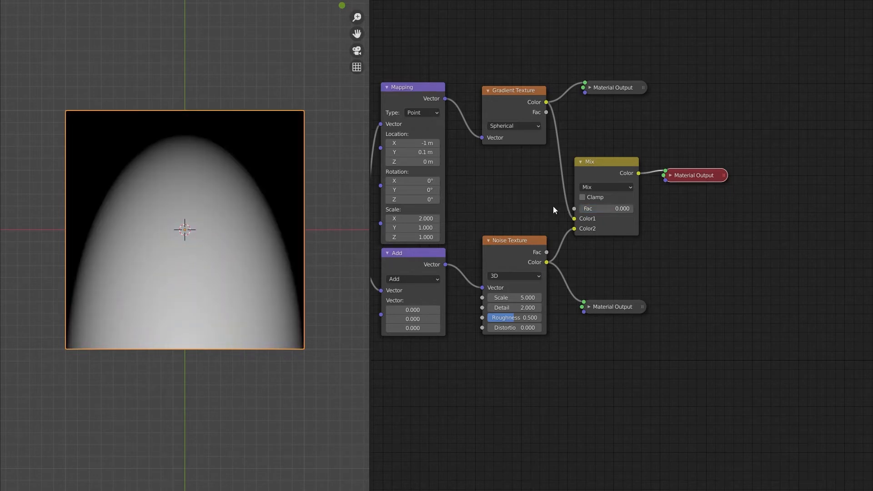
drag(583, 210, 638, 209)
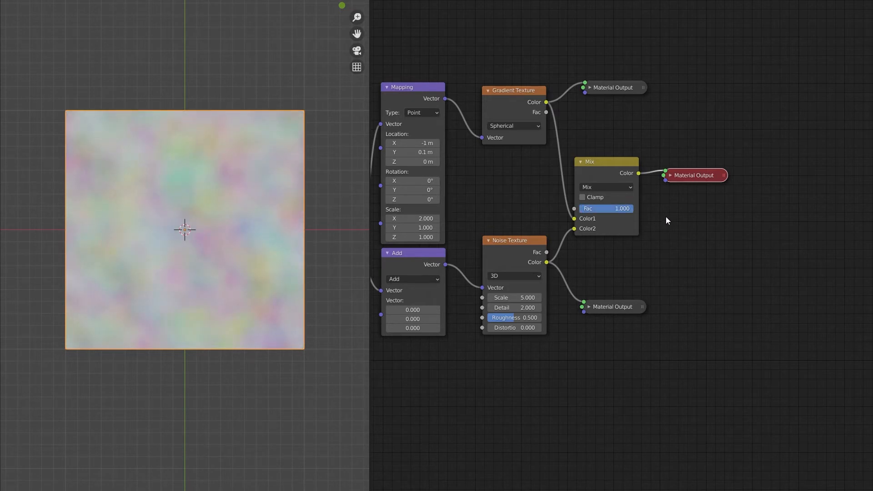
click(621, 212)
text(0)
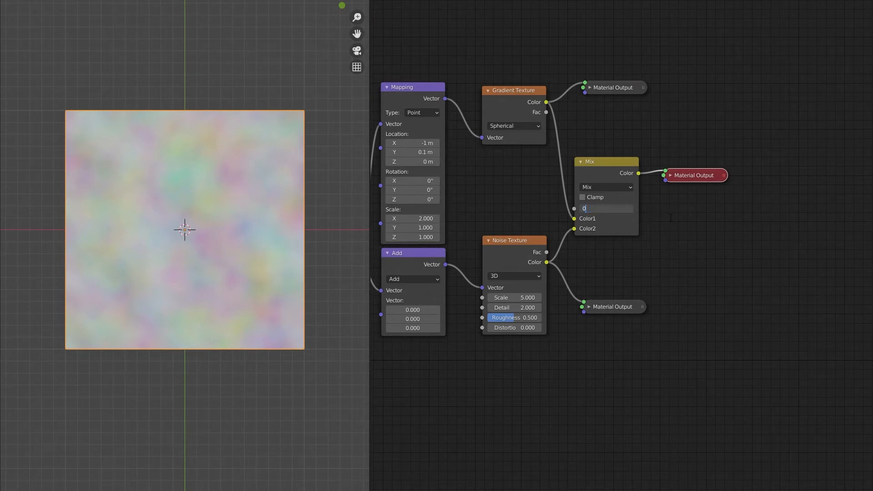
text(.5)
key(Return)
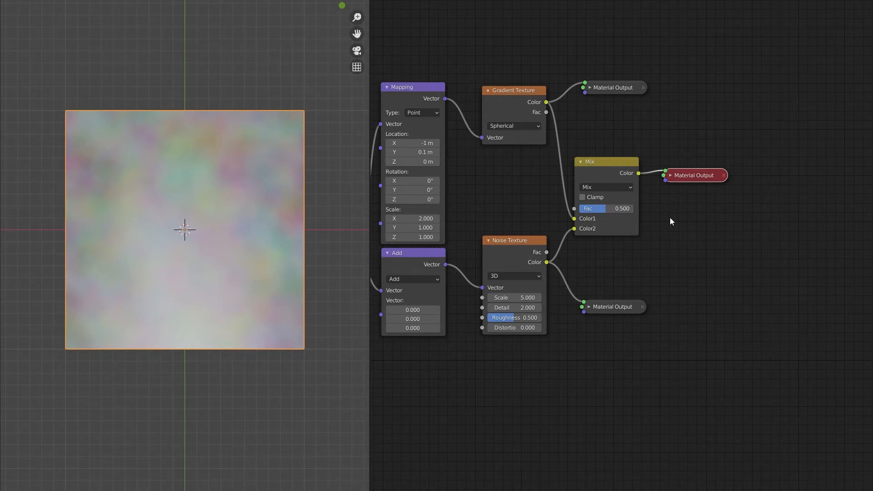
Insert a ColorRamp node between the Mix node and its Material Output
middle_drag(670, 217, 554, 207)
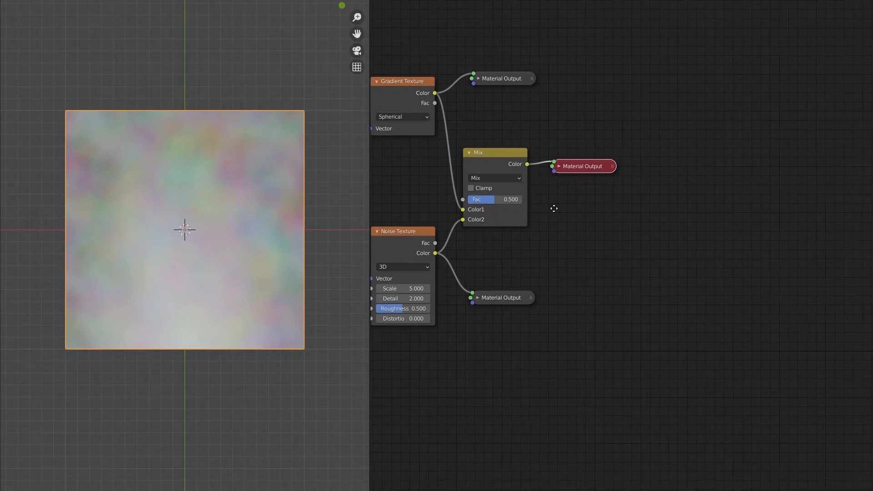
key(shift+a)
key(shift+a)
mouse_move(539, 146)
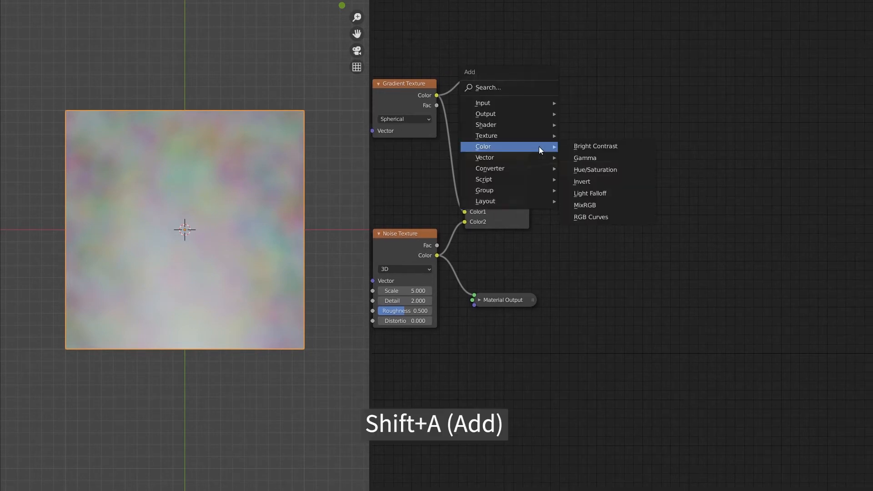
mouse_move(537, 170)
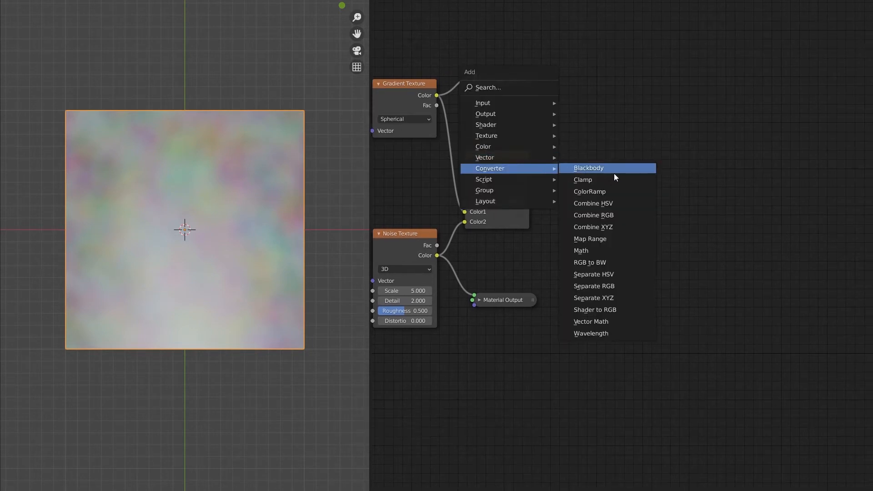
click(641, 196)
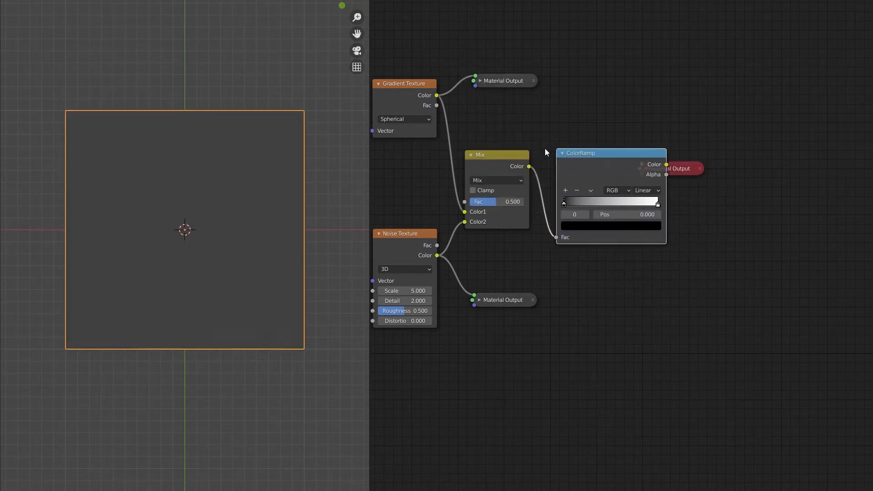
click(566, 149)
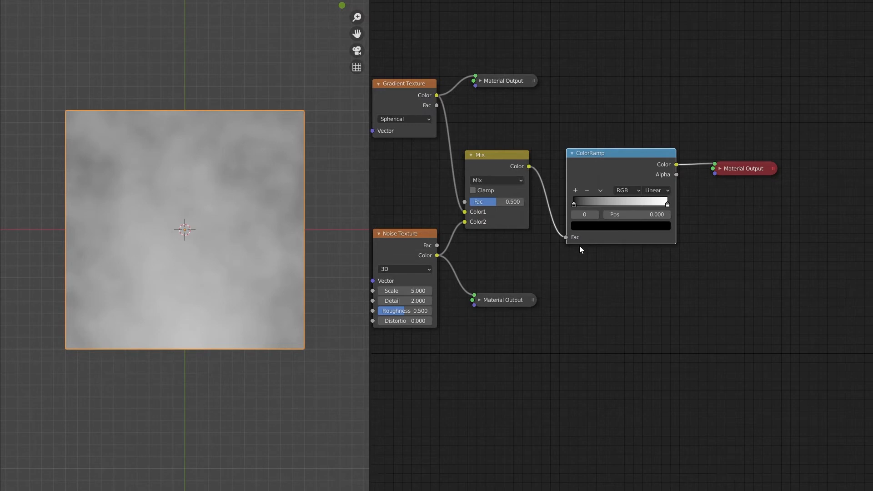
Set the position of the ColorRamp's black stop to 0.35
drag(573, 204, 605, 212)
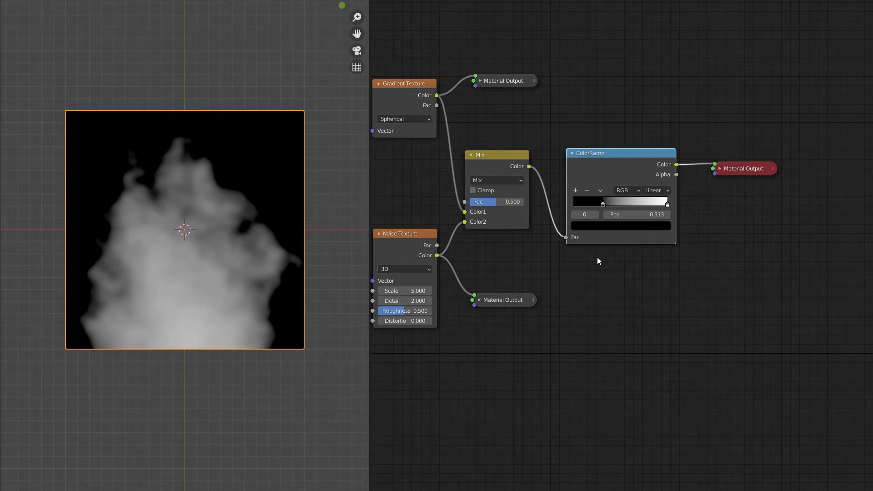
click(640, 214)
key(BackSpace)
text(.35)
key(Return)
Move the ColorRamp's Material Output node up and add a Transparent BSDF node below it
middle_drag(731, 196, 561, 226)
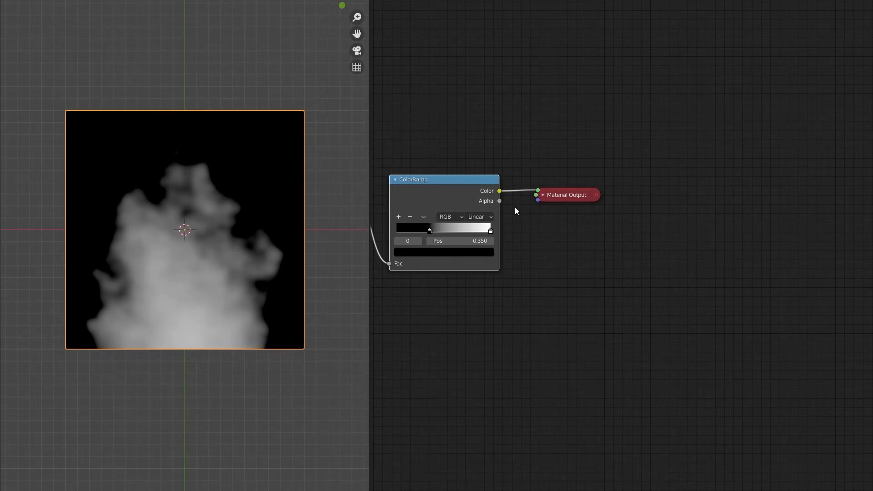
drag(557, 194, 565, 145)
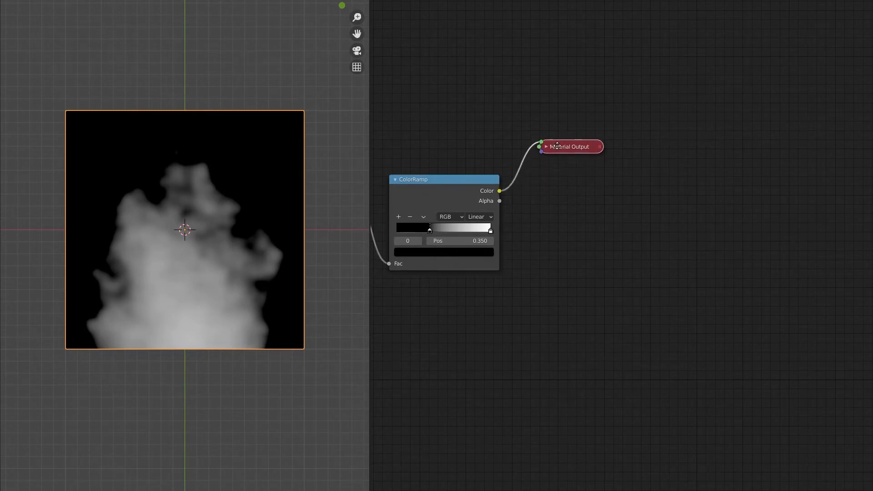
key(shift+a)
mouse_move(525, 136)
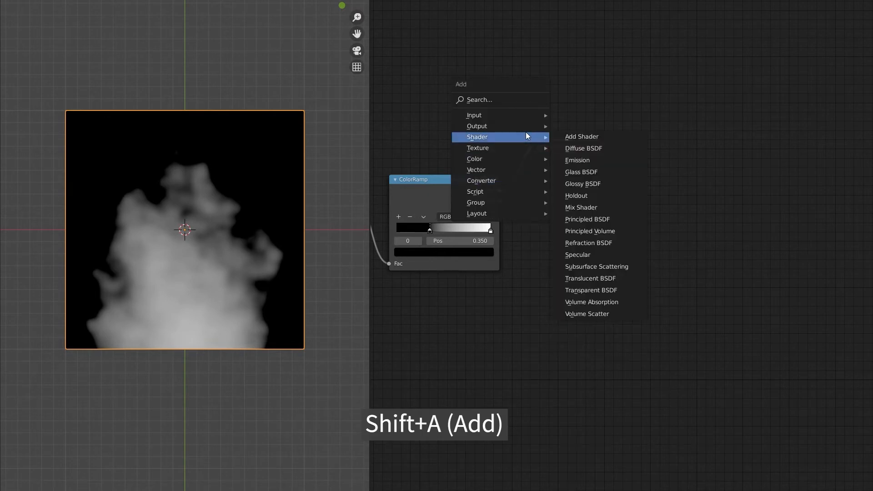
click(626, 291)
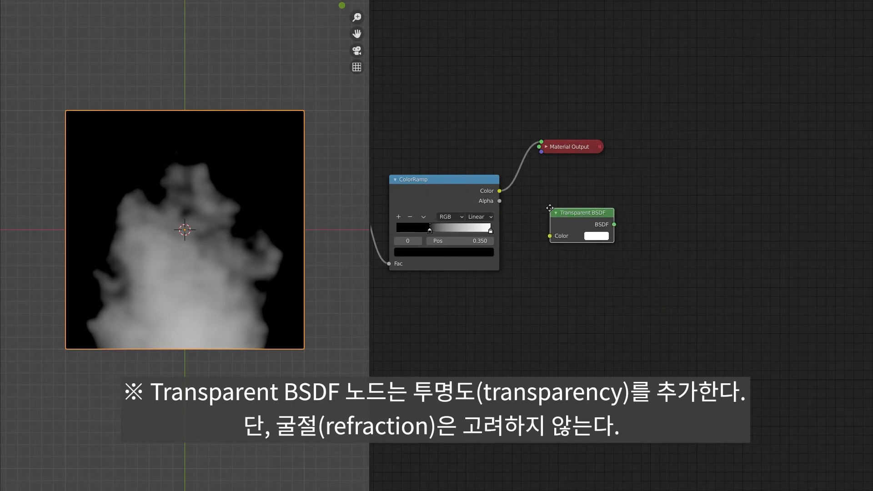
click(544, 208)
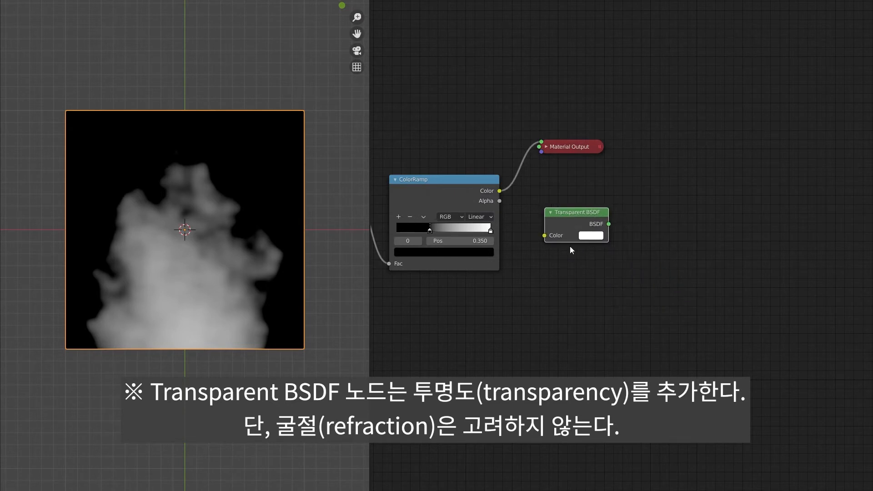
Duplicate the ColorRamp's Material Output, connect the Transparent BSDF to the copy's Surface and make the copy active
click(566, 148)
key(shift+d)
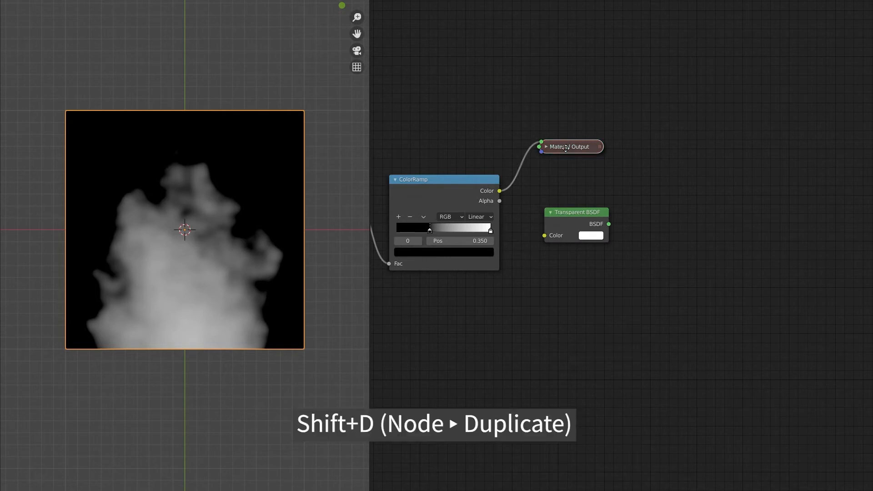
click(666, 218)
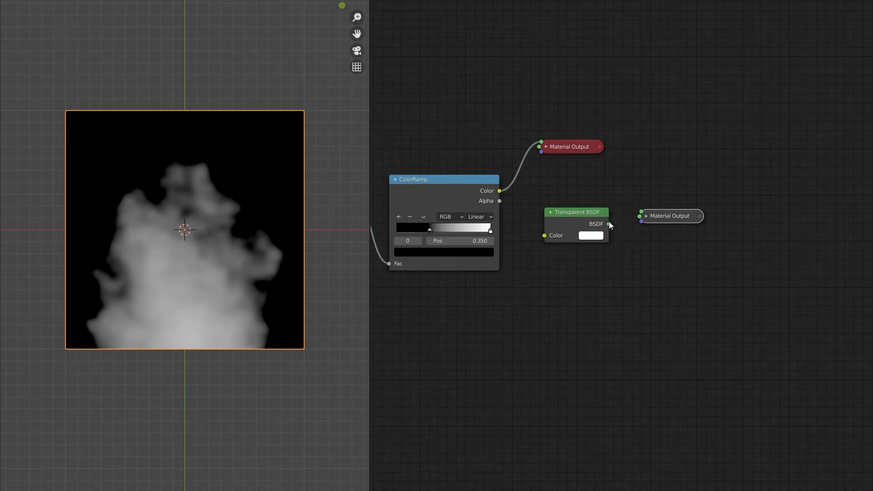
drag(610, 223, 642, 215)
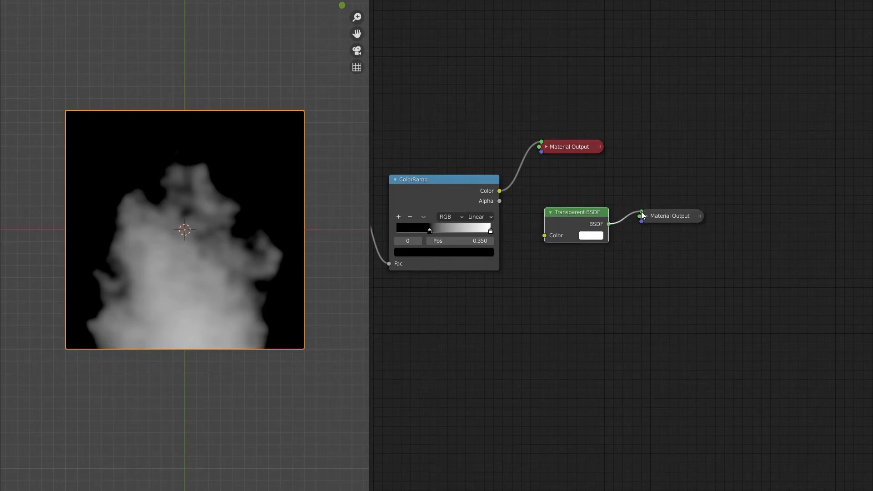
click(675, 212)
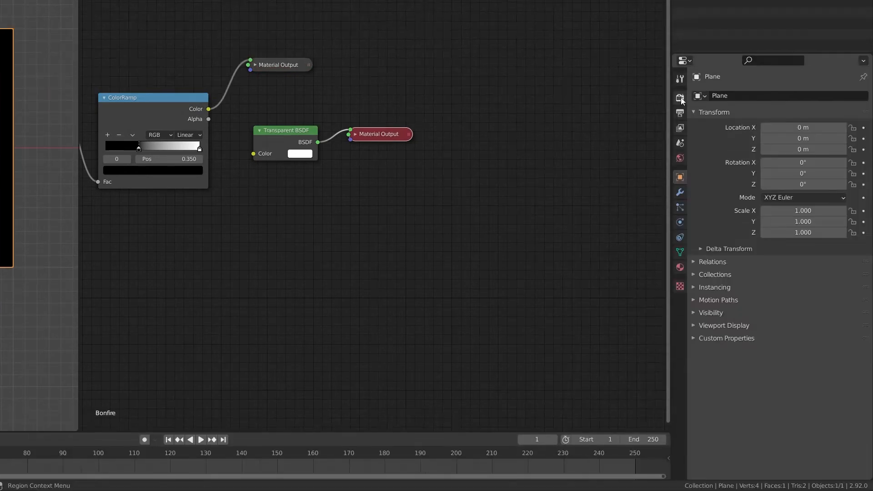
Set the Bonfire material's Blend Mode to Alpha Blend in its material settings
click(680, 97)
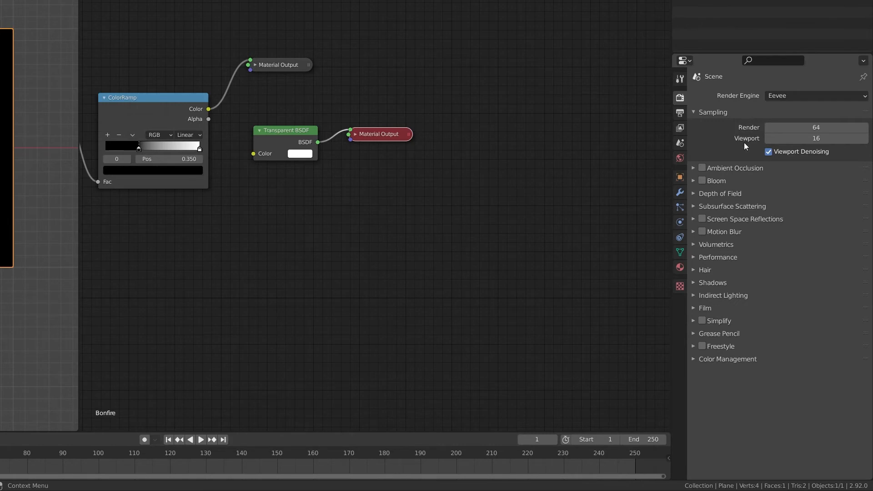
click(679, 270)
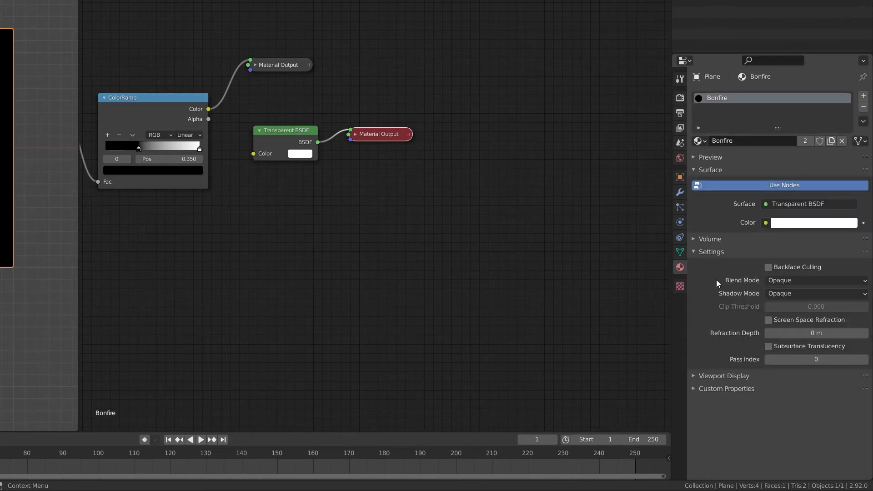
click(813, 281)
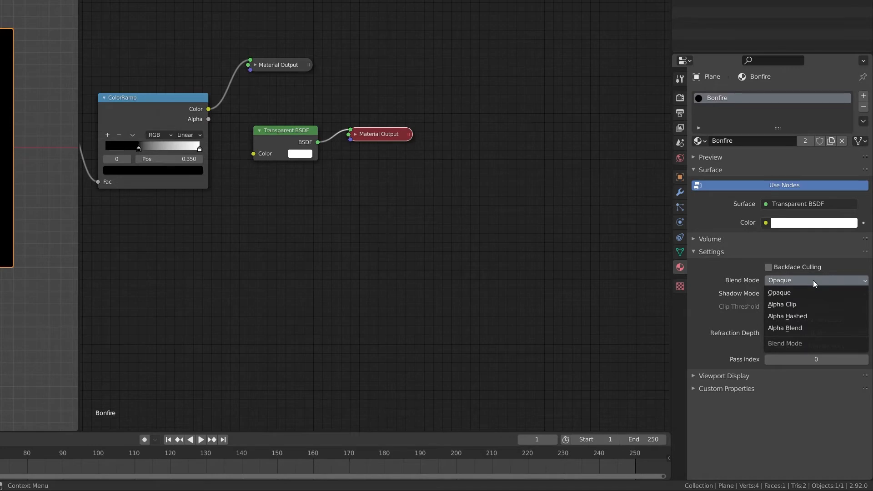
click(825, 326)
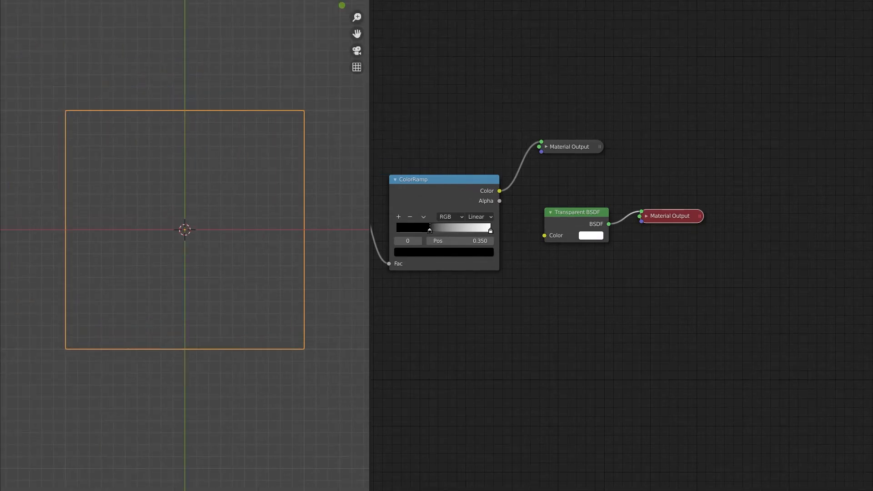
Try a near-black colour on the Transparent BSDF and return it to white
click(592, 235)
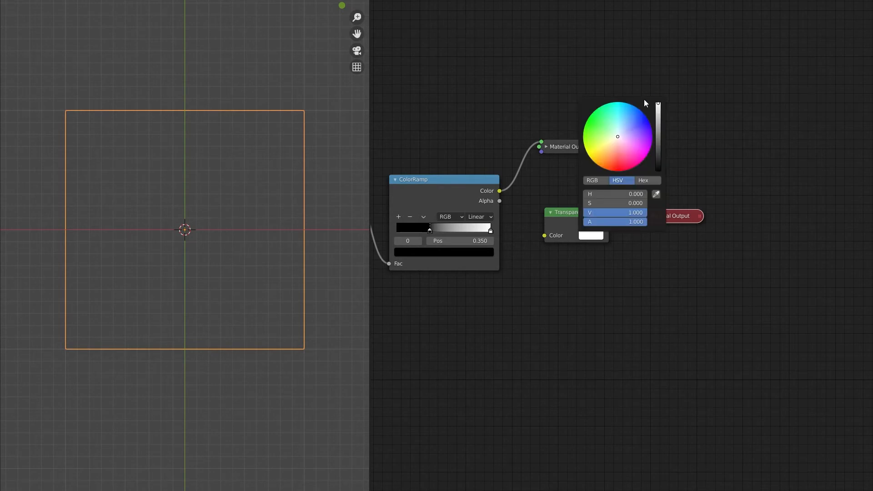
drag(658, 104, 658, 169)
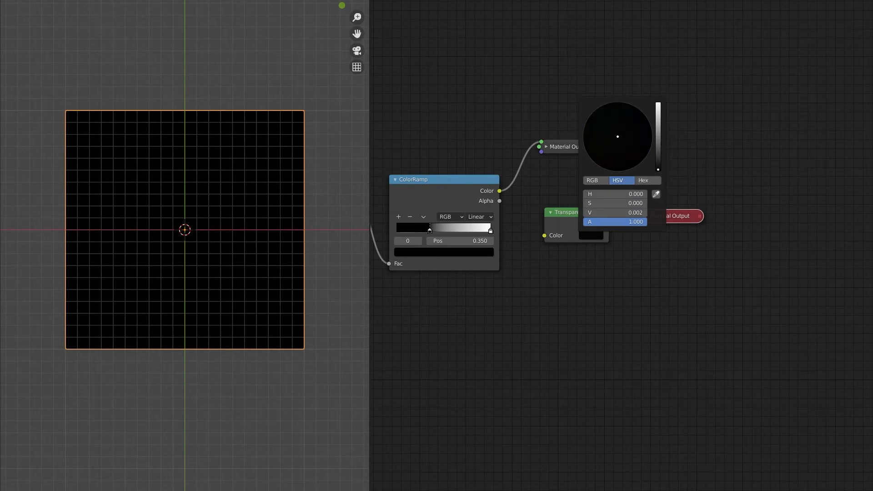
drag(658, 169, 658, 103)
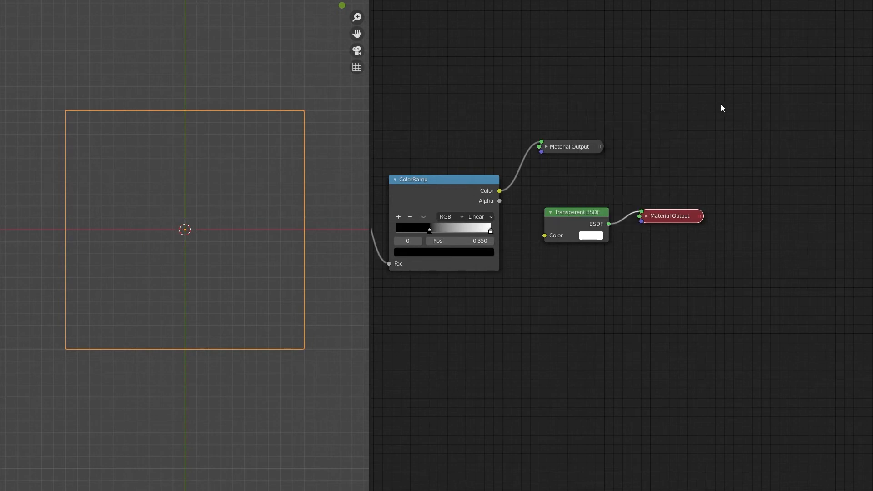
Add an Emission shader node directly below the Transparent BSDF node
key(shift+a)
mouse_move(547, 186)
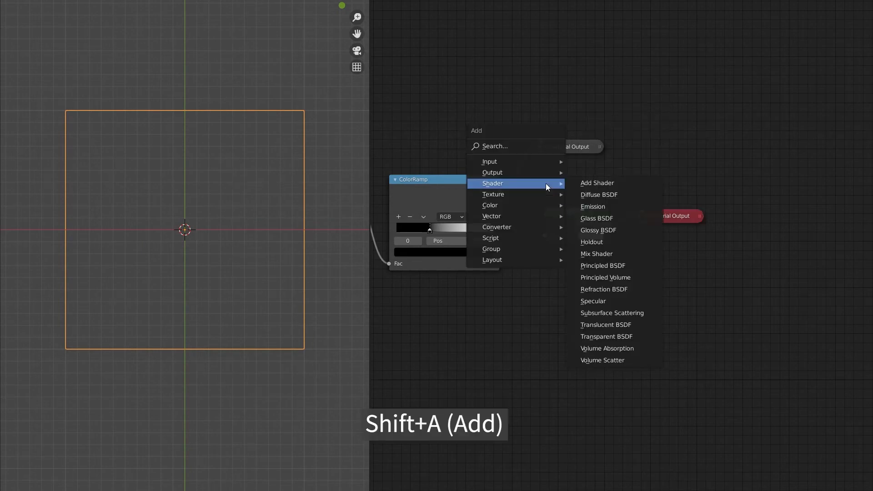
click(643, 206)
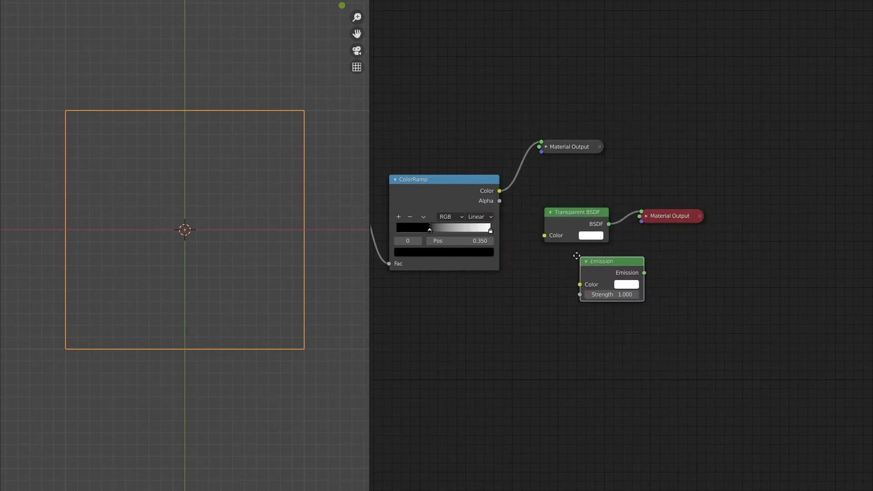
click(544, 252)
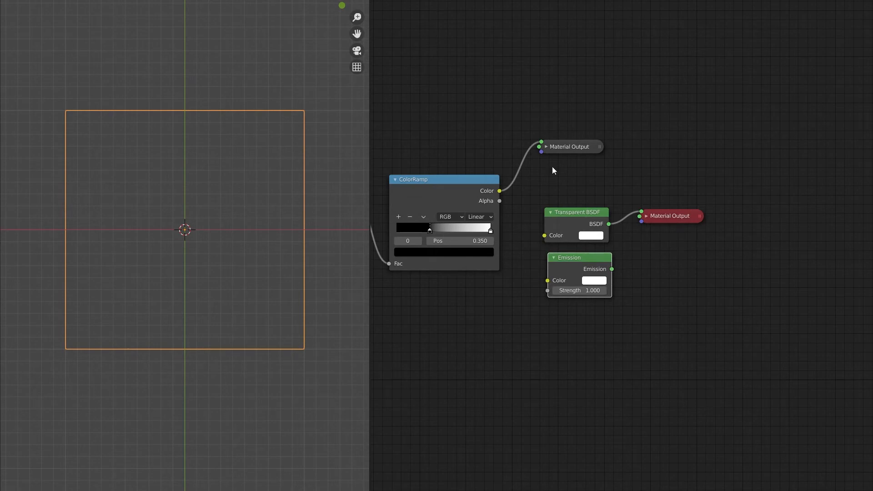
Insert a Mix Shader between the Transparent BSDF and its Material Output, and connect the Emission to its second Shader input
key(shift+a)
mouse_move(554, 171)
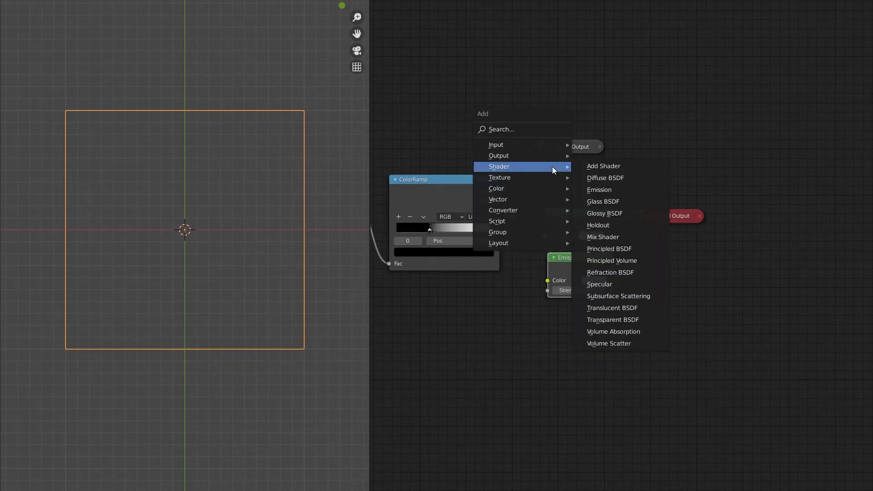
click(636, 237)
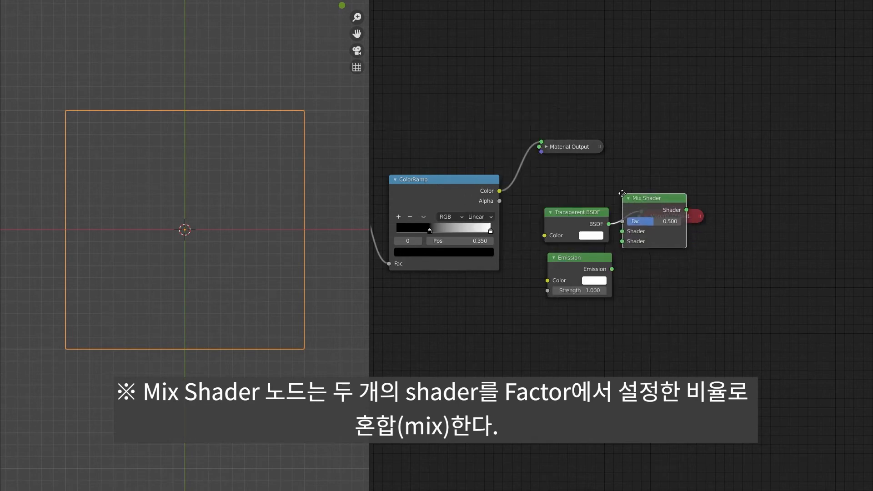
click(622, 193)
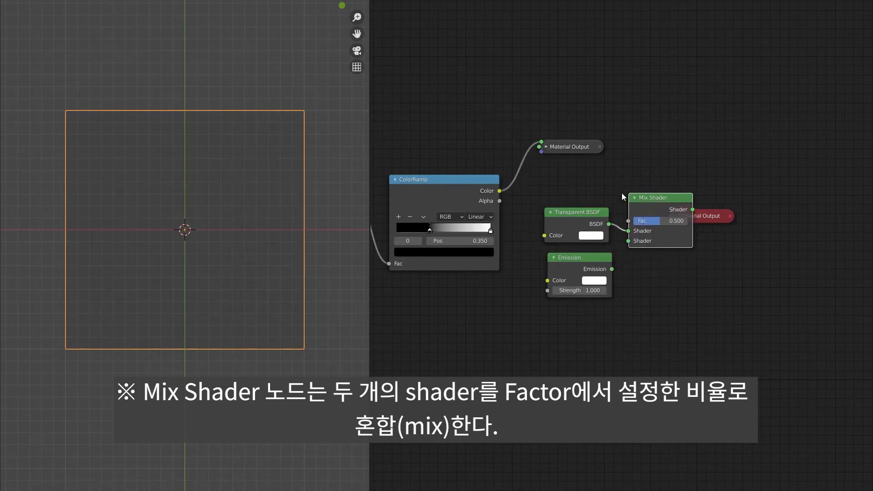
drag(598, 310, 769, 200)
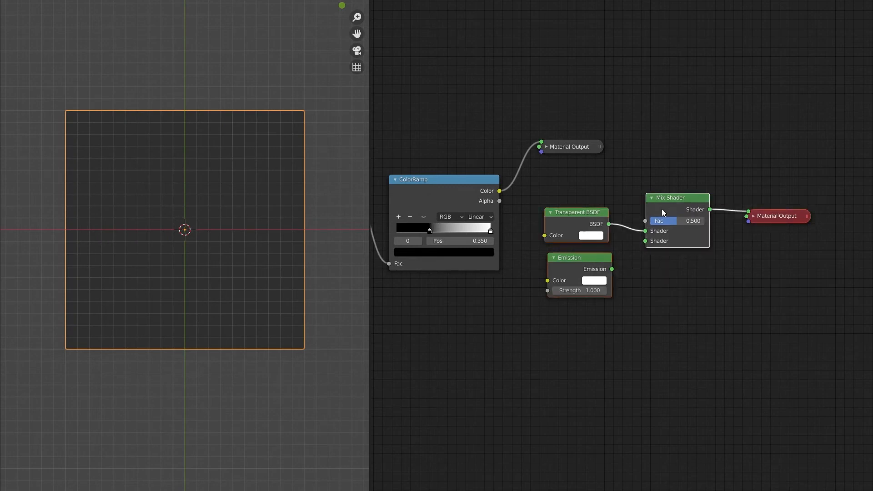
drag(662, 209, 637, 199)
click(646, 201)
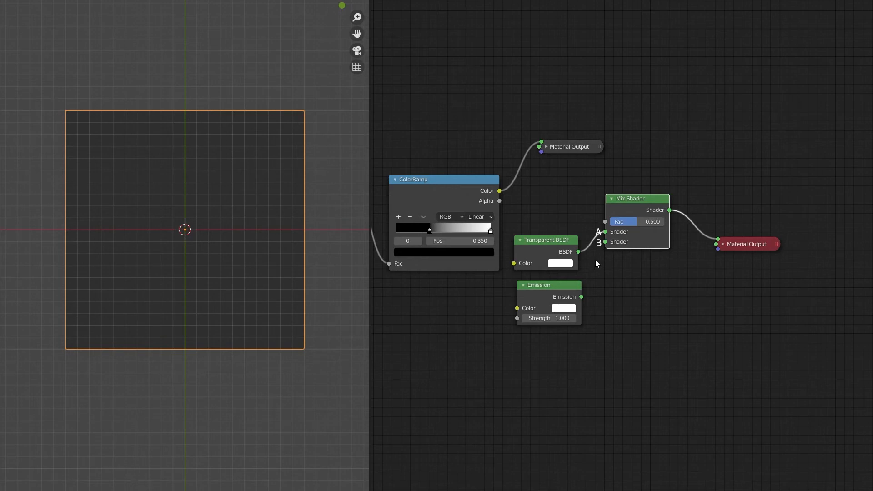
drag(582, 297, 605, 242)
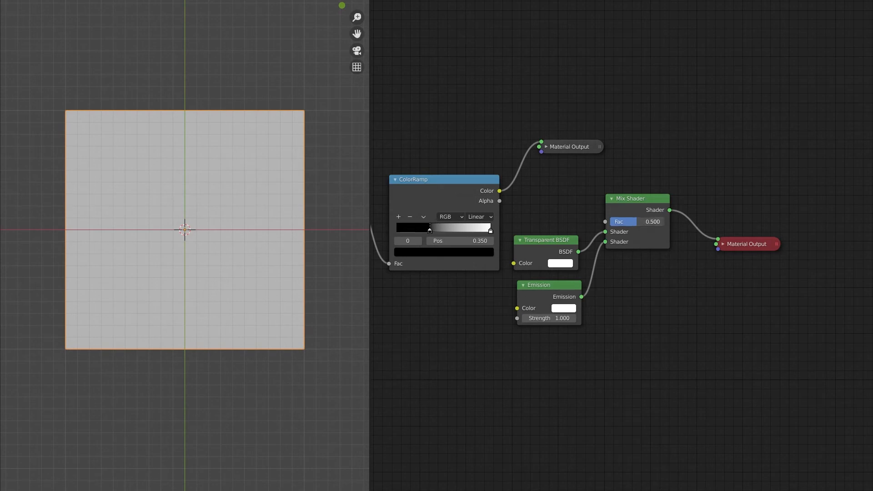
Try the Mix Shader's factor at 0 and at 1 to compare the two shaders
mouse_move(637, 221)
mouse_down()
mouse_move(611, 221)
mouse_move(629, 222)
mouse_up()
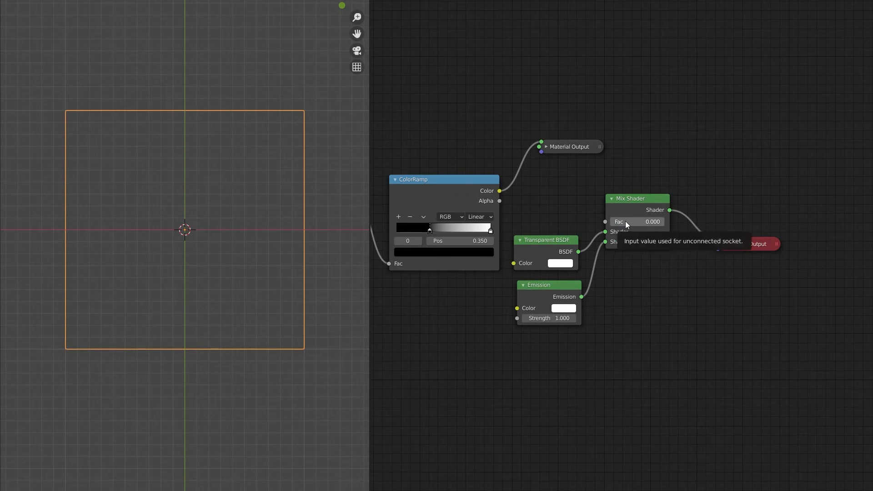
drag(616, 226, 665, 226)
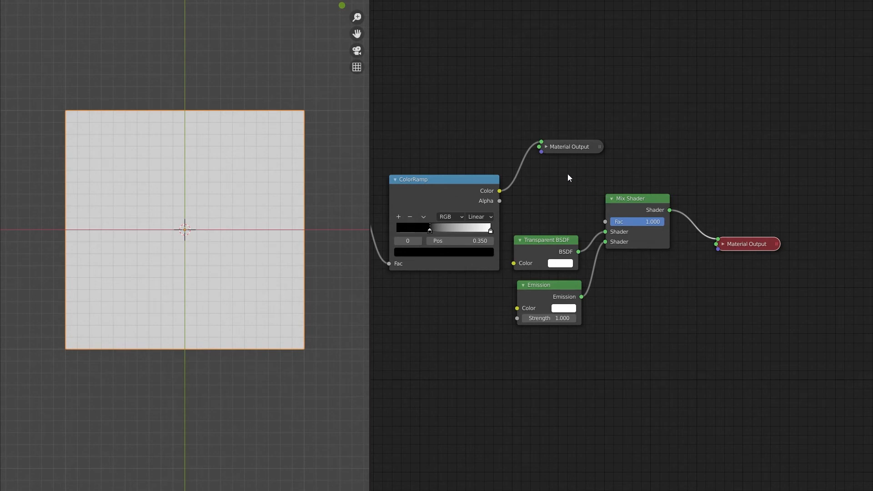
Connect the ColorRamp's Color to the Mix Shader's Fac and make the Mix Shader's Material Output active
click(561, 148)
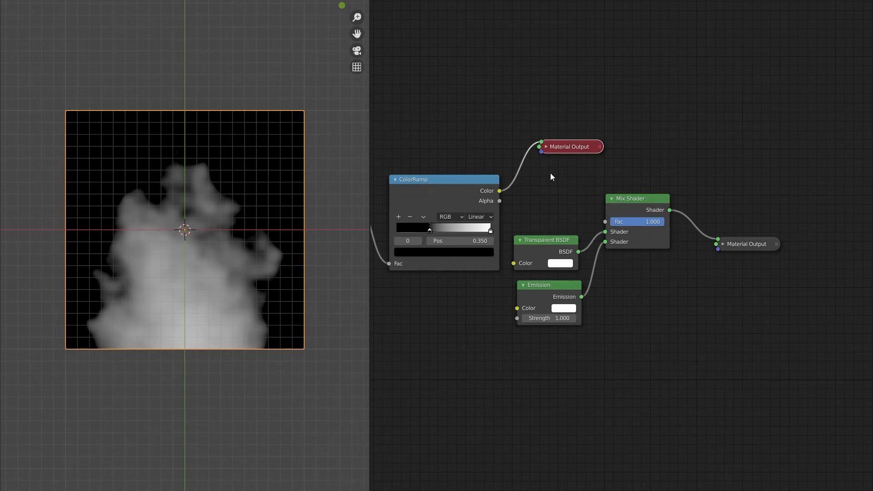
drag(503, 190, 605, 221)
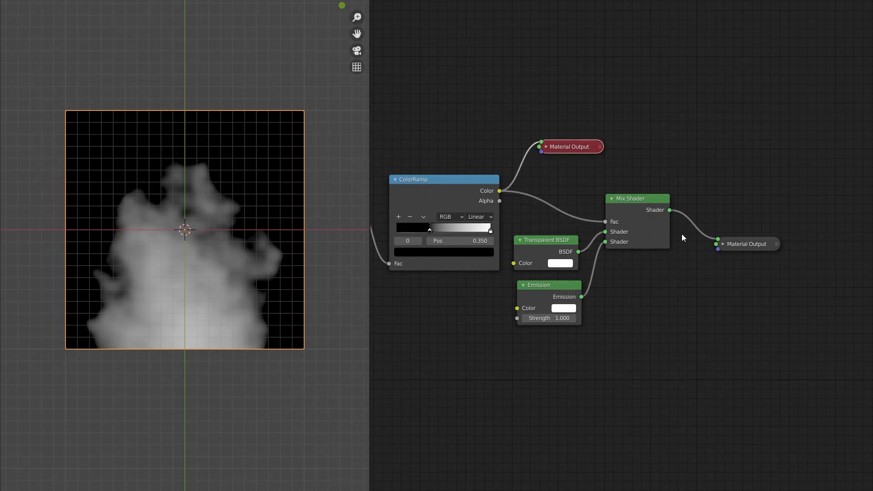
click(733, 244)
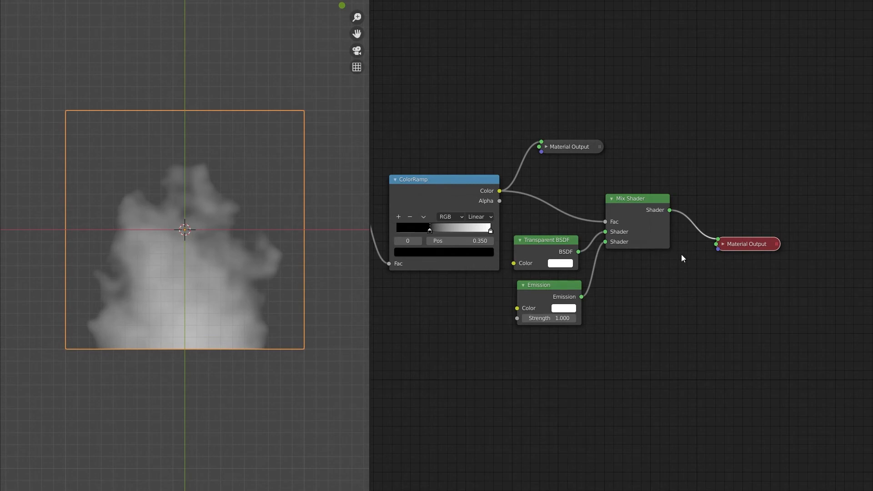
Set the Emission node's Strength to 10 and enable Bloom in the Eevee render settings
click(562, 319)
text(10)
key(Return)
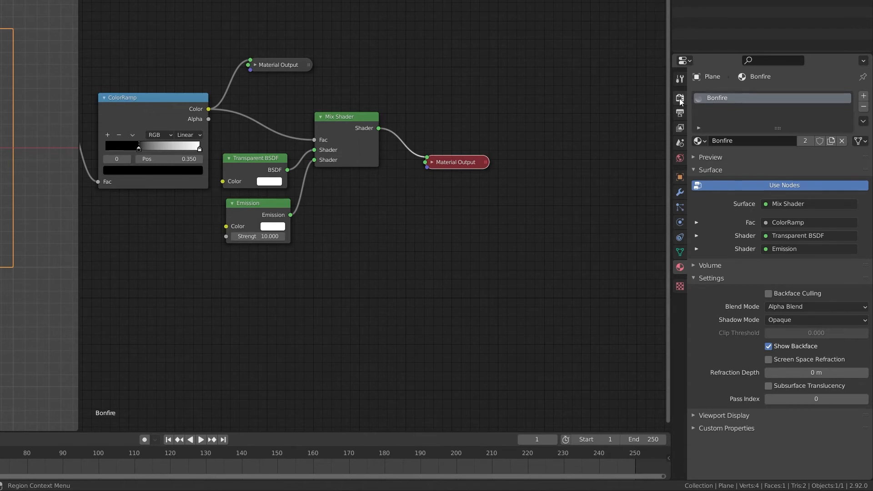
click(680, 98)
click(702, 181)
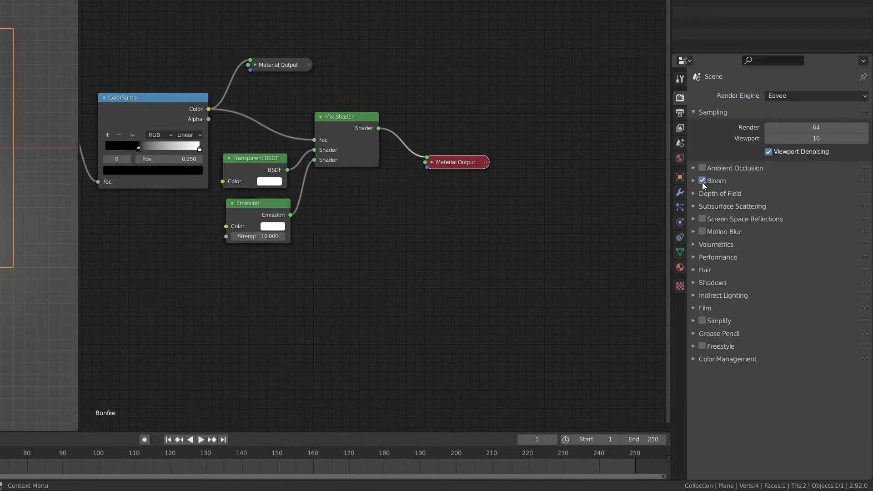
Darken the World background colour to black and hide the grid in the 3D viewport
click(681, 159)
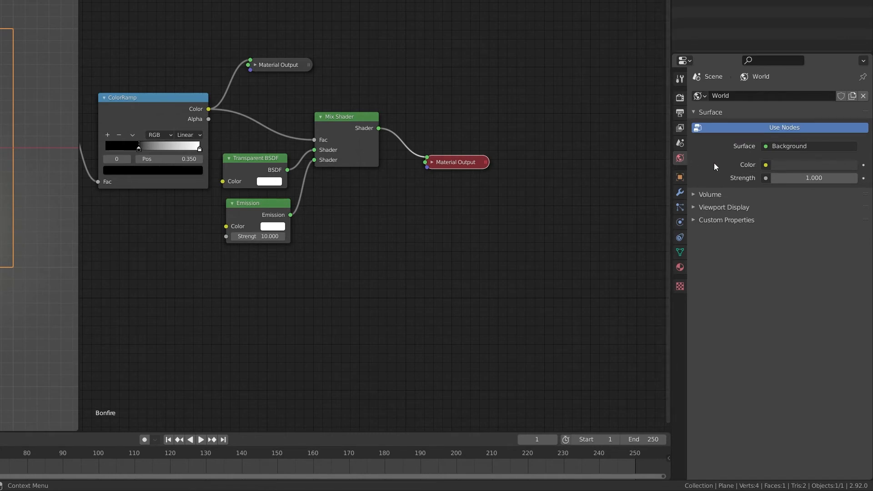
click(790, 165)
drag(852, 69, 851, 91)
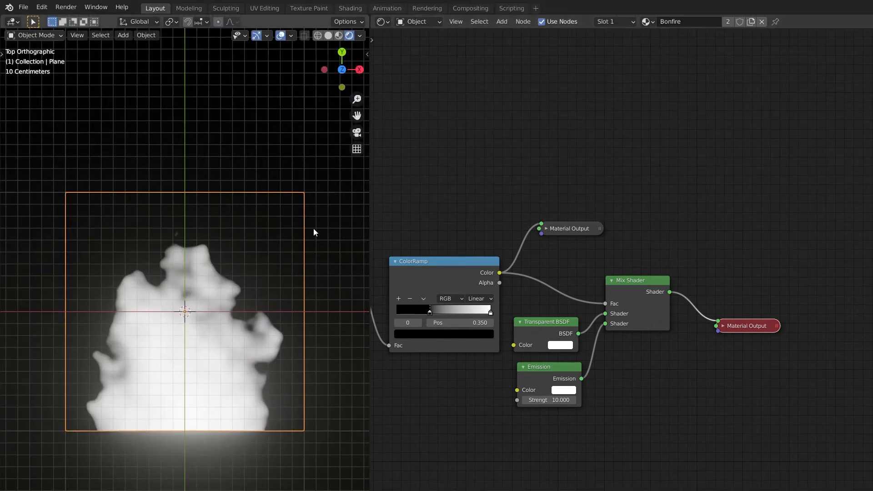
click(291, 36)
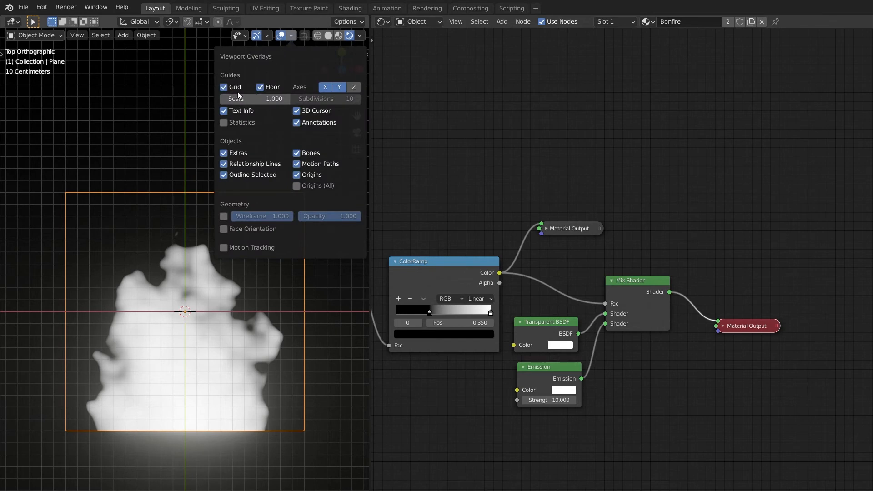
click(224, 88)
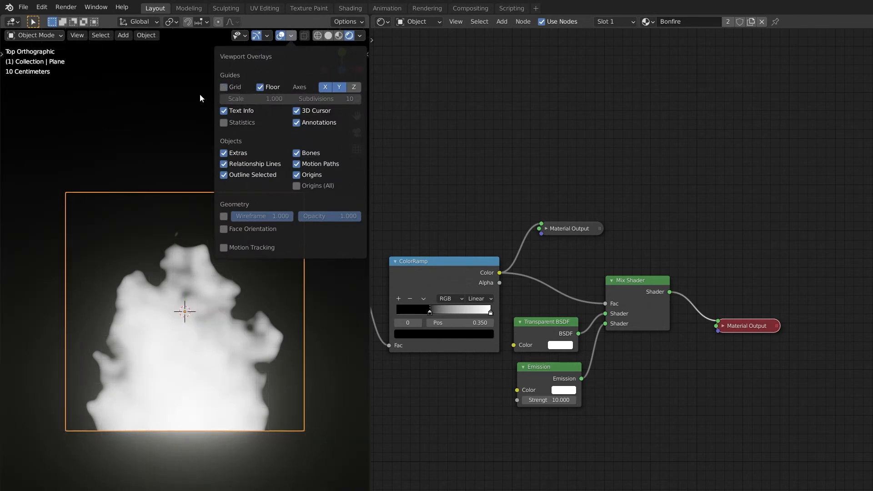
Move the ColorRamp and all nodes after it up together to free space below them
middle_drag(432, 388, 446, 375)
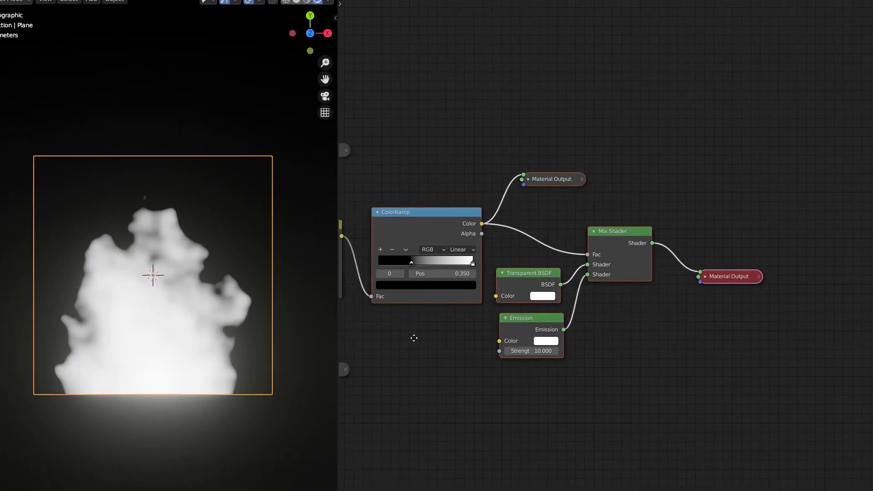
middle_drag(414, 337, 485, 340)
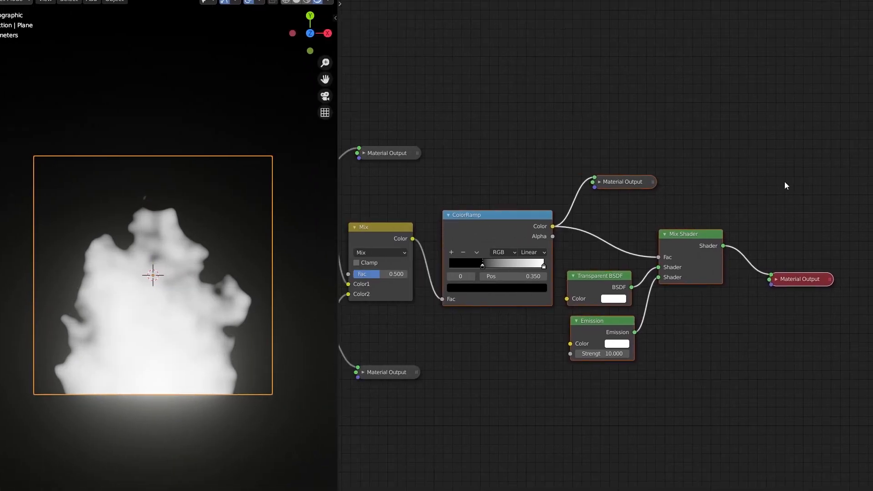
drag(518, 223, 528, 101)
click(489, 223)
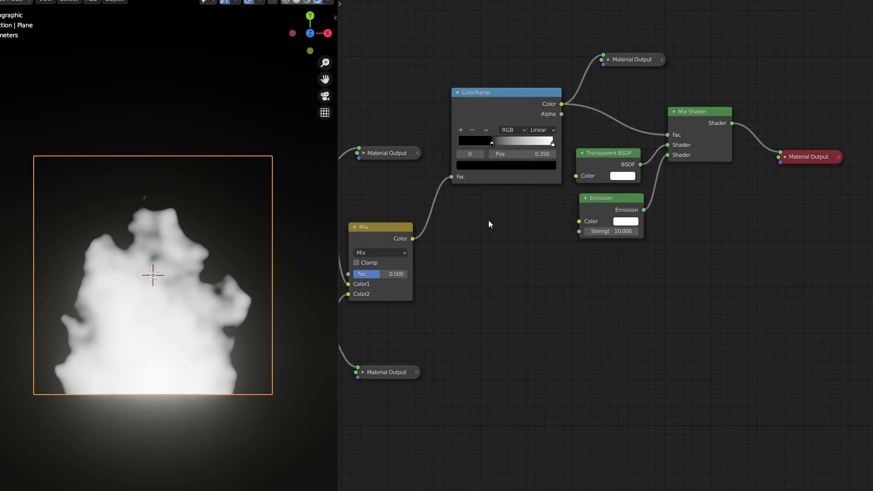
Duplicate the ColorRamp below the original, feed it from the Mix node's Color and connect its Color to the Emission's Color
click(495, 100)
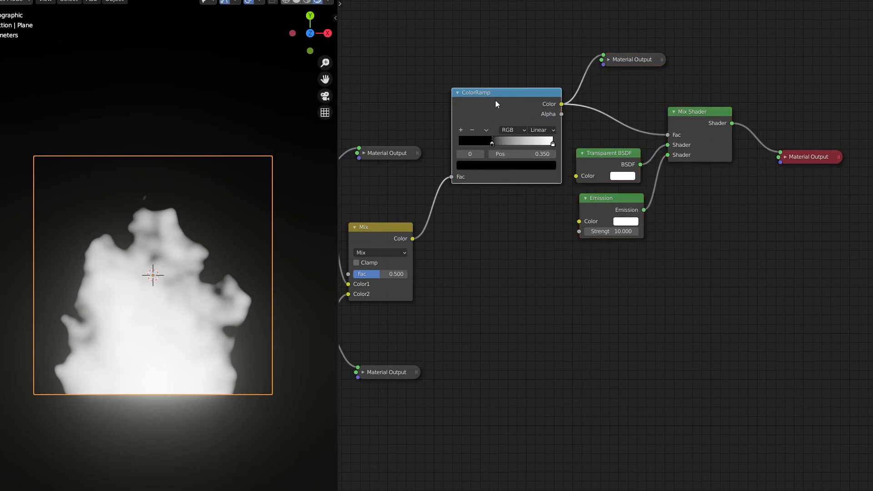
key(shift+d)
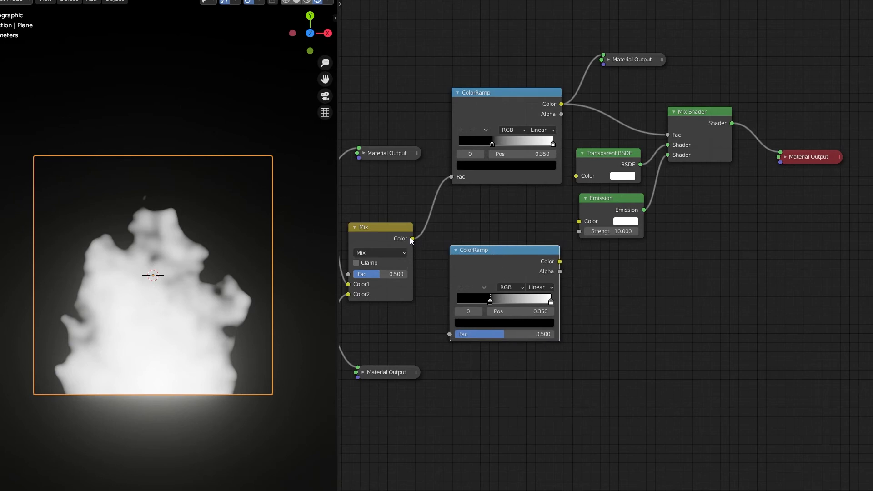
drag(412, 238, 456, 336)
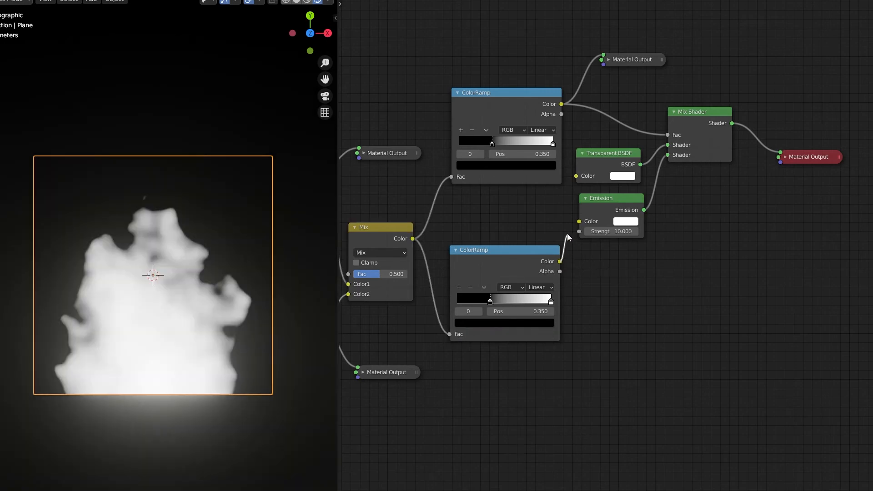
drag(567, 233, 579, 221)
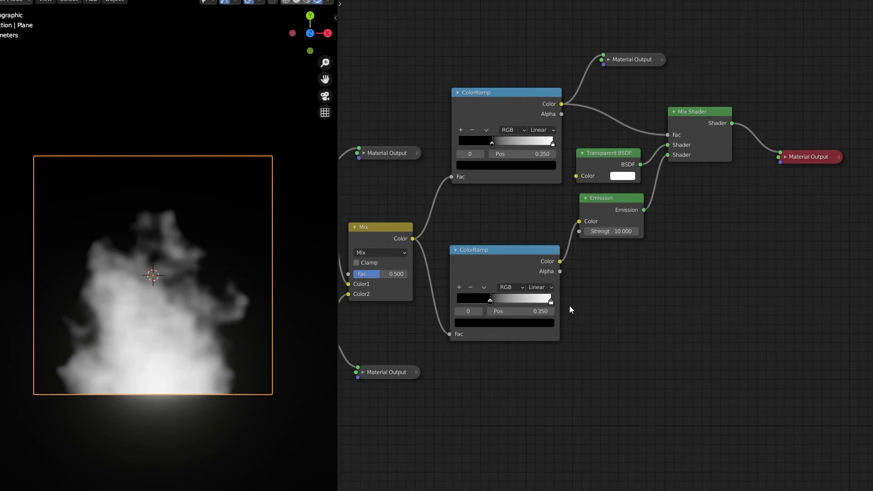
Add a colour stop at position 0.675 between the black and white stops of the duplicated ColorRamp
click(551, 302)
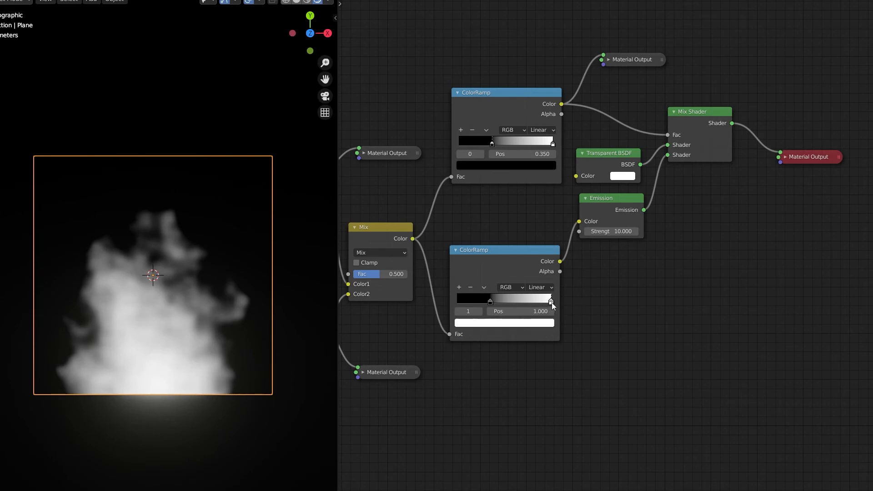
click(458, 288)
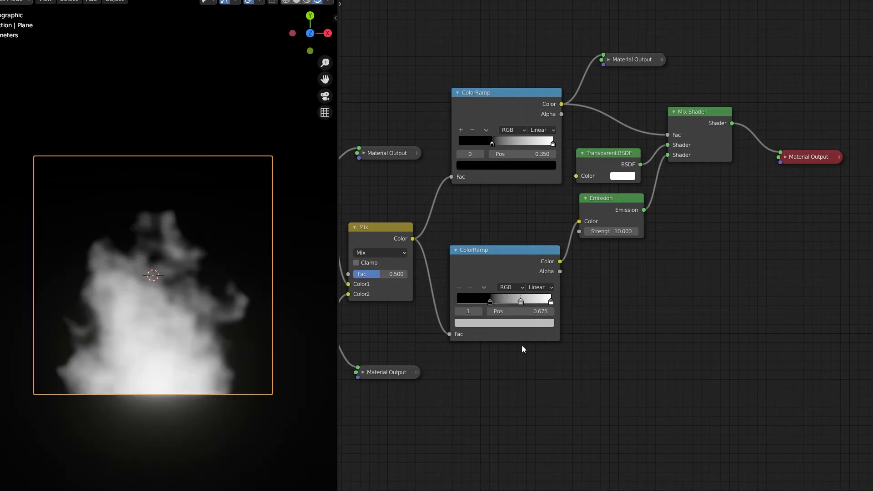
Move the lower ColorRamp's middle stop to position 0.4 and set its colour to hue 0.01 and saturation 1
click(501, 311)
text(.4)
key(Return)
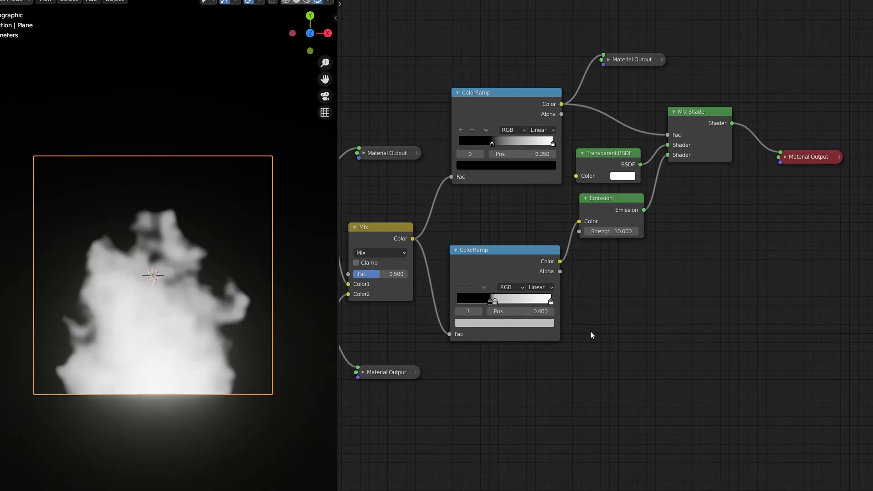
click(528, 325)
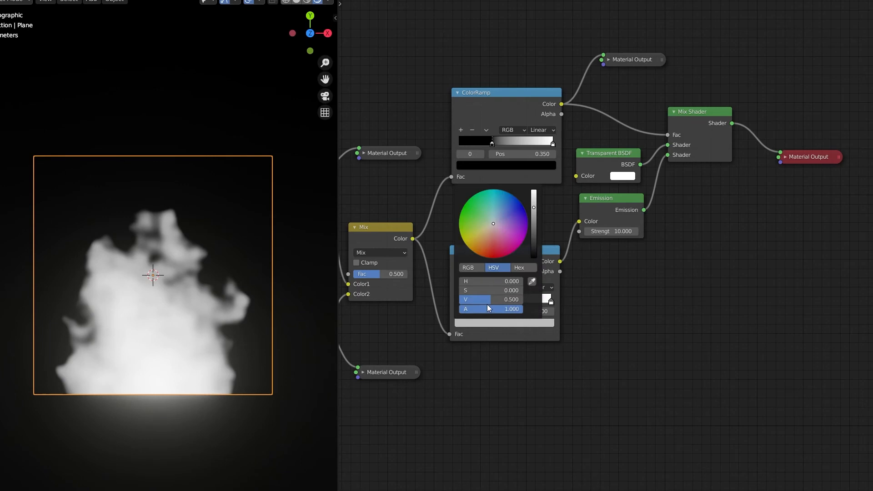
drag(466, 291, 523, 291)
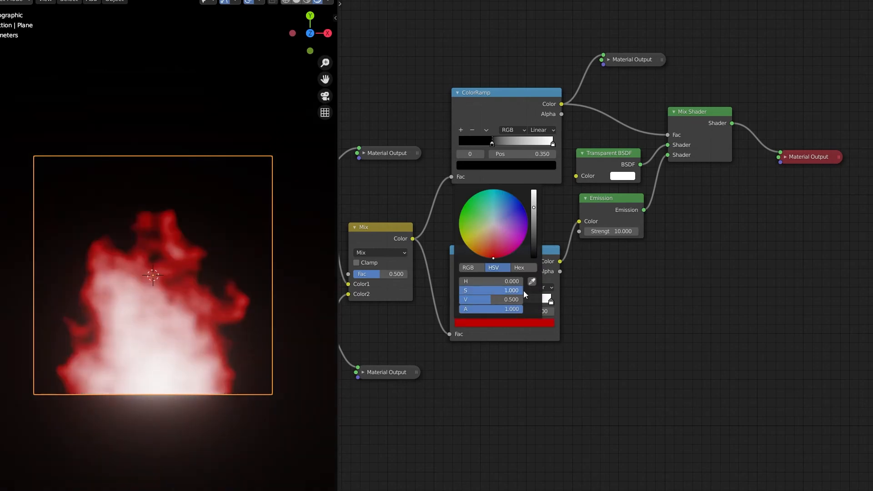
click(484, 281)
text(.01)
key(Return)
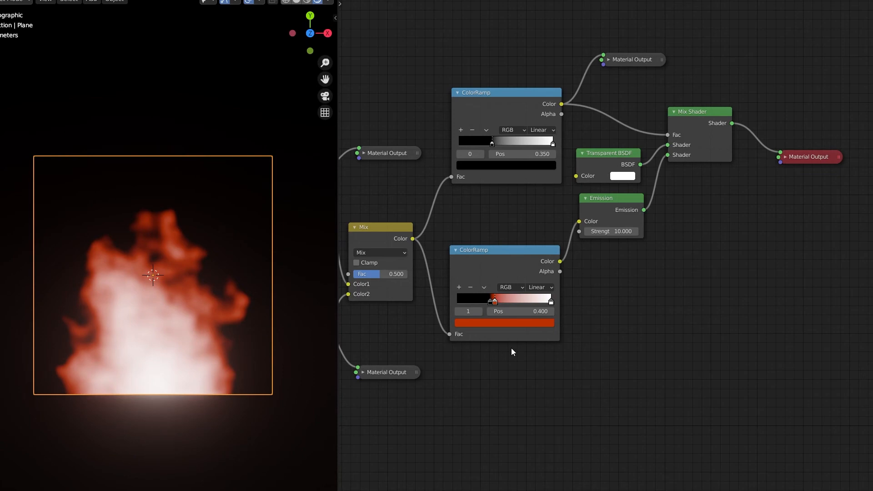
Add another colour stop before the white stop of the lower ColorRamp and set its position to 0.6
click(550, 302)
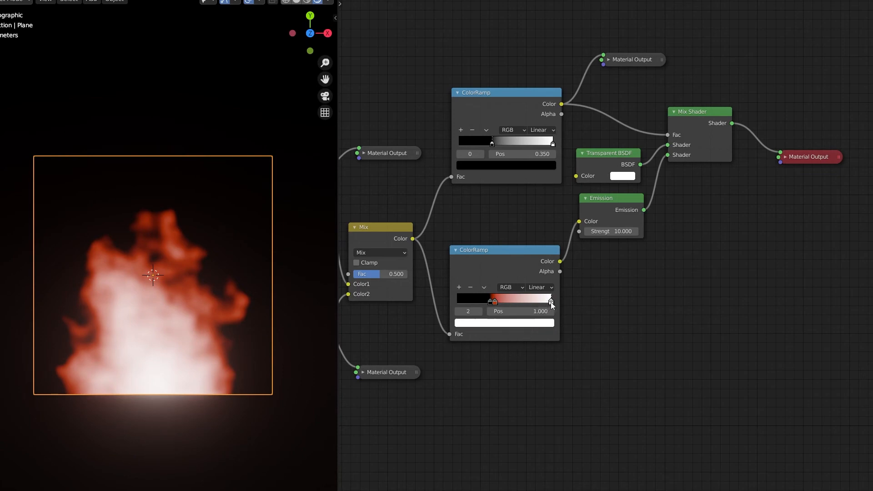
click(460, 288)
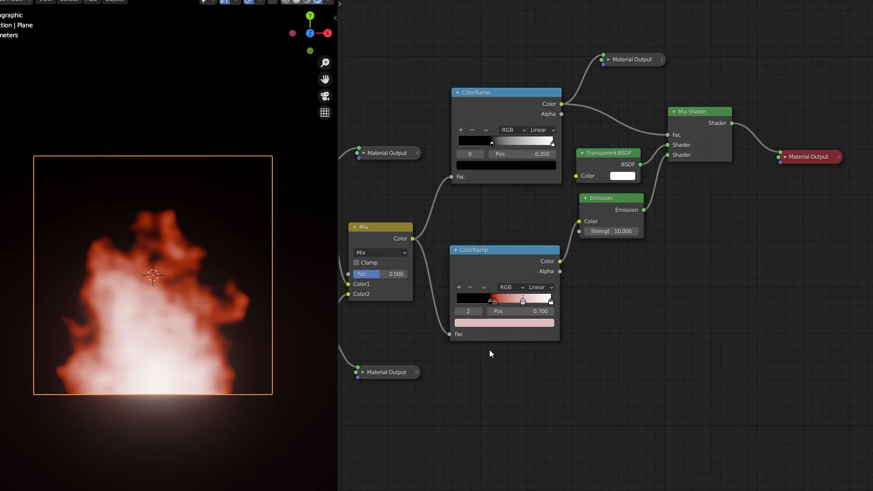
click(527, 311)
key(BackSpace)
text(6)
key(Return)
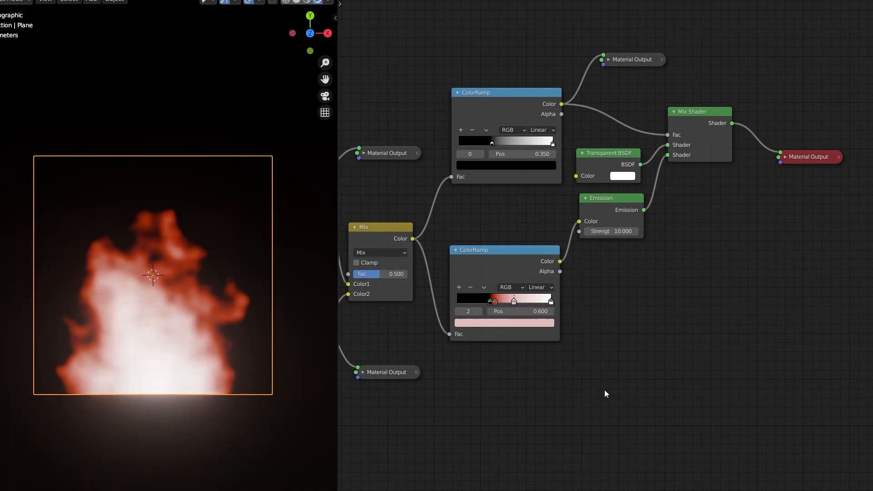
Colour the stop at position 0.6 orange with hue 0.03, saturation 1 and value 0.8
click(522, 323)
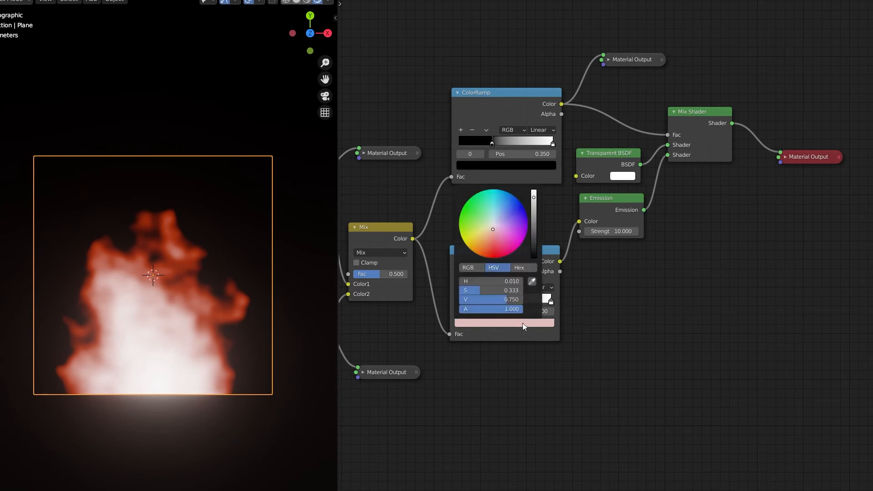
click(516, 301)
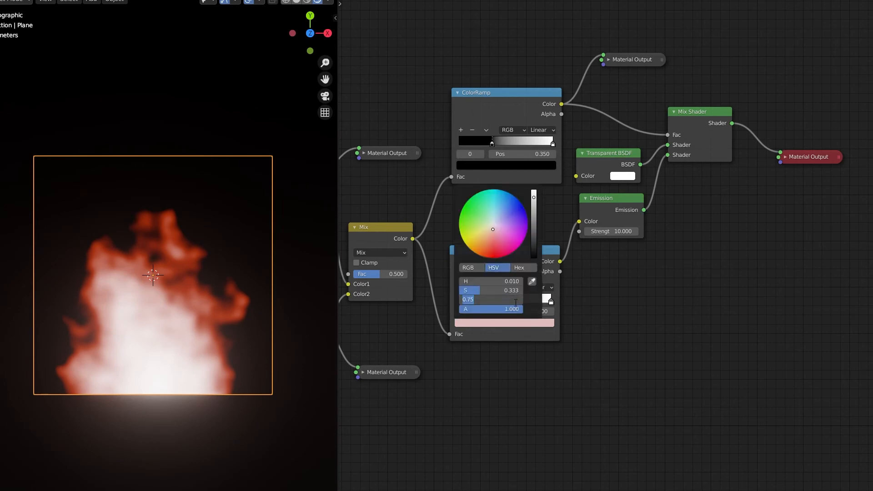
text(0.8)
key(Return)
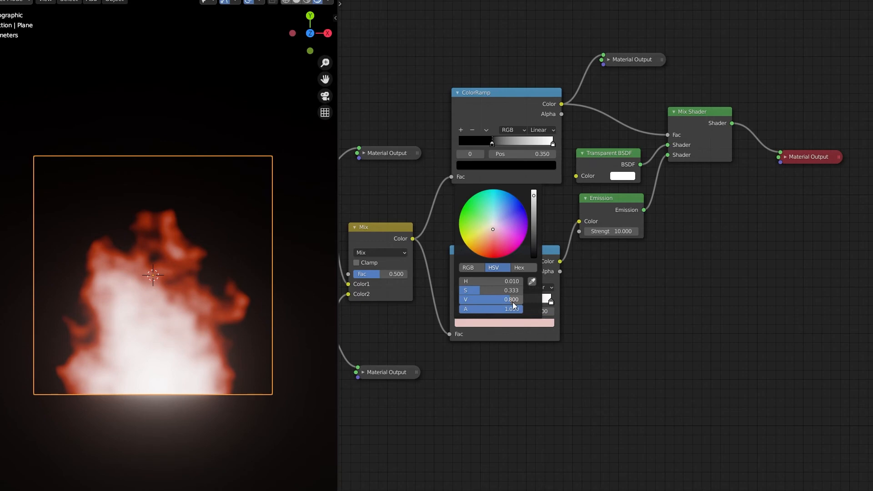
click(476, 291)
text(1)
key(Return)
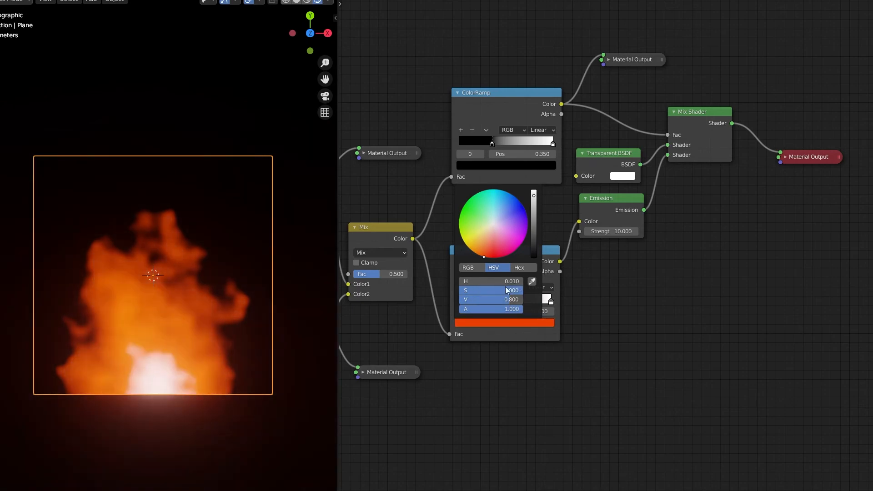
click(493, 281)
text(.03)
key(Return)
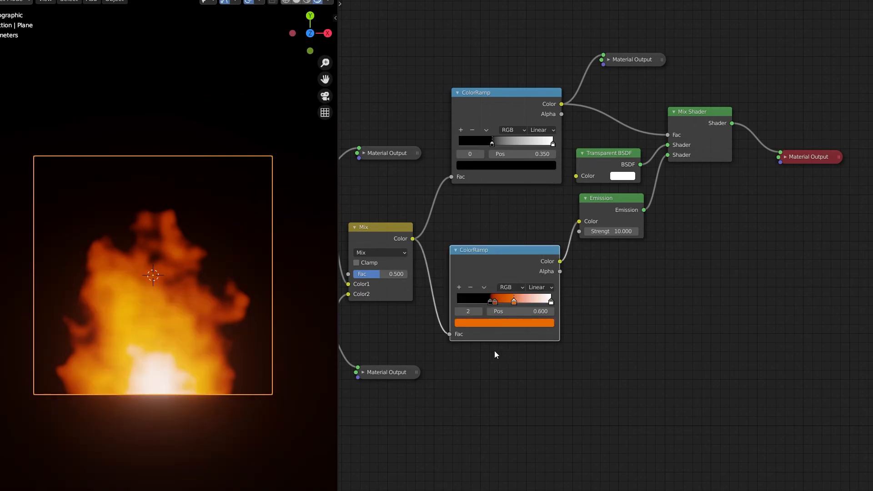
Colour the lower ColorRamp's white end stop yellow with hue 0.16 and saturation 1, and set the ramp's interpolation to Ease
click(551, 302)
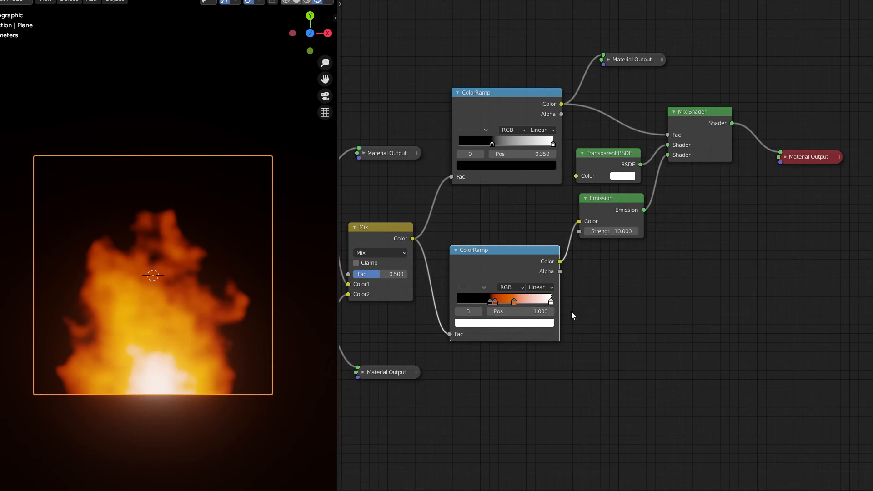
click(506, 323)
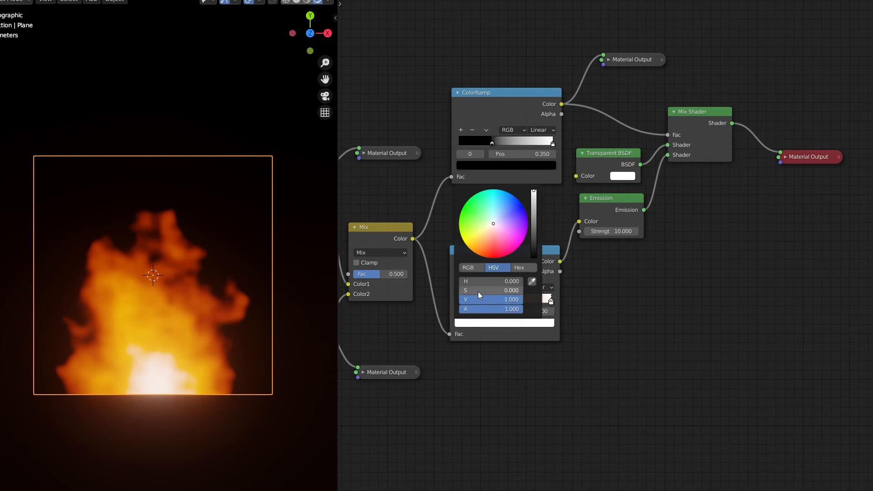
mouse_move(479, 291)
mouse_down()
mouse_move(519, 291)
mouse_move(492, 291)
mouse_up()
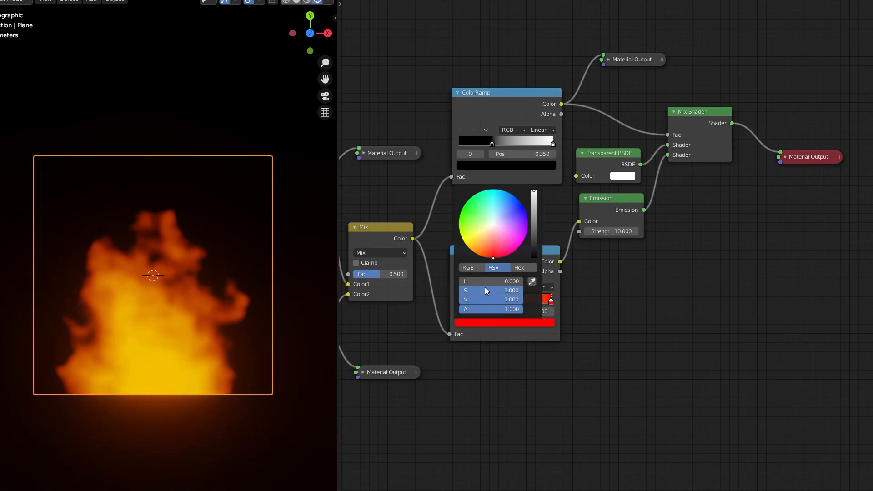
click(483, 281)
text(0.165)
key(Return)
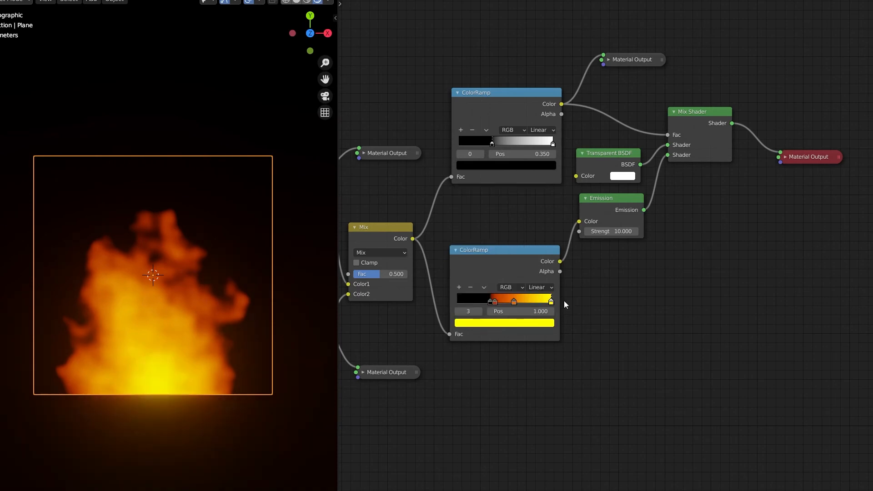
click(540, 287)
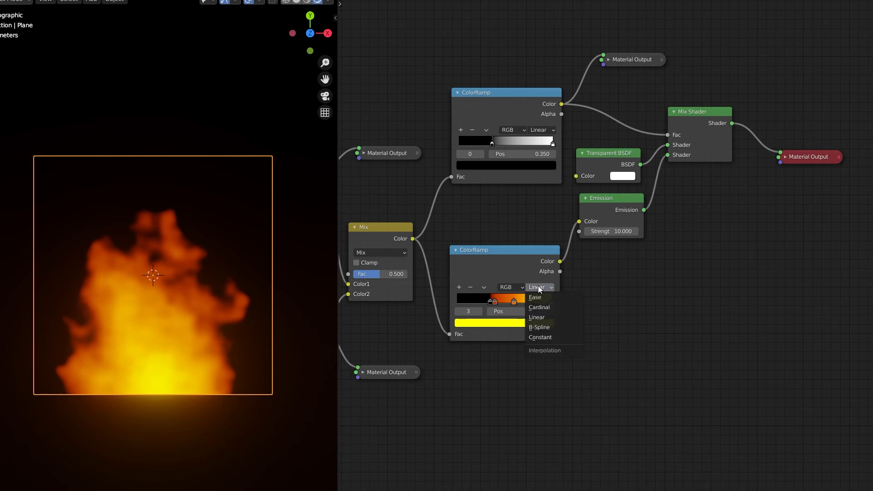
click(548, 298)
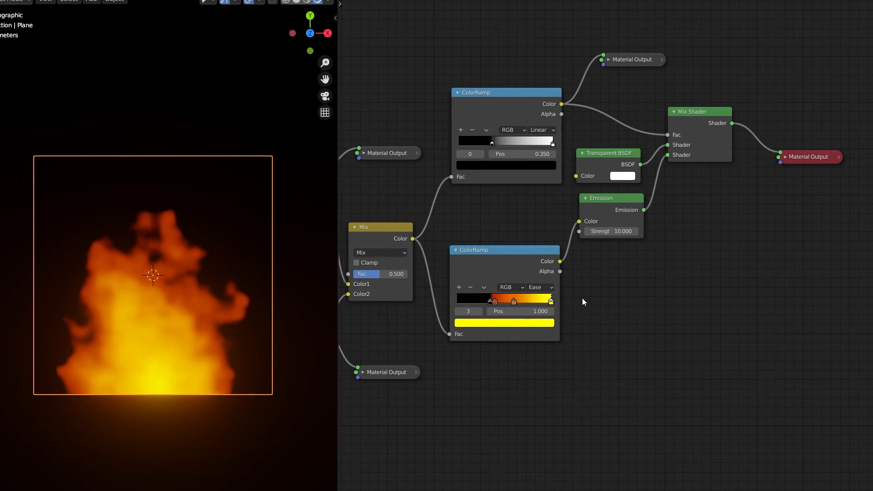
Try shifting the noise by changing the Add node's Y value to -3.280, and reset it to 0
middle_drag(678, 244, 864, 244)
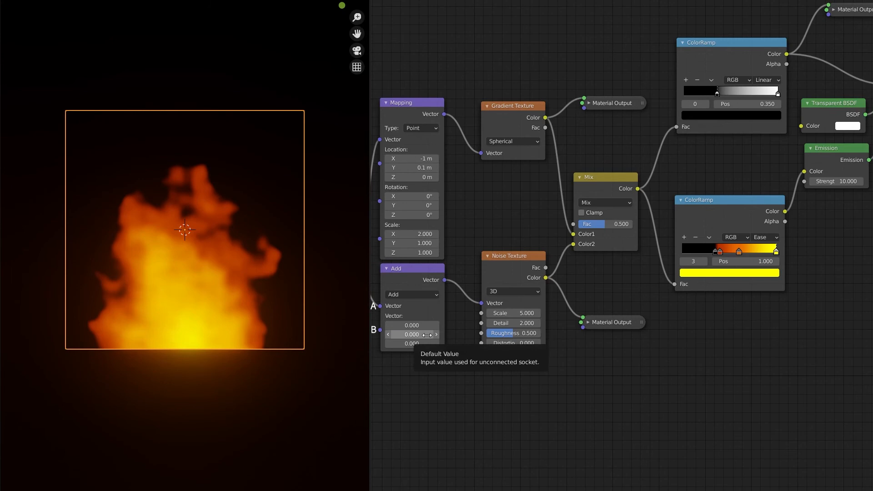
drag(412, 335, 439, 336)
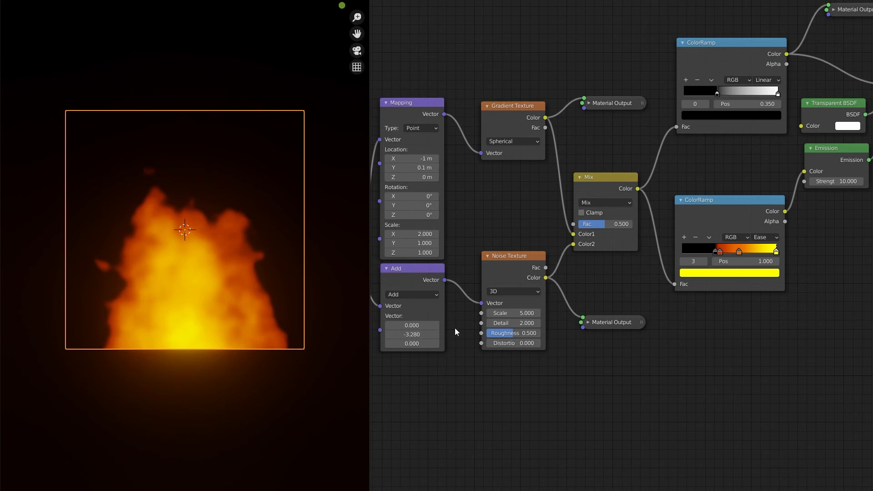
double_click(432, 334)
text(0)
key(Return)
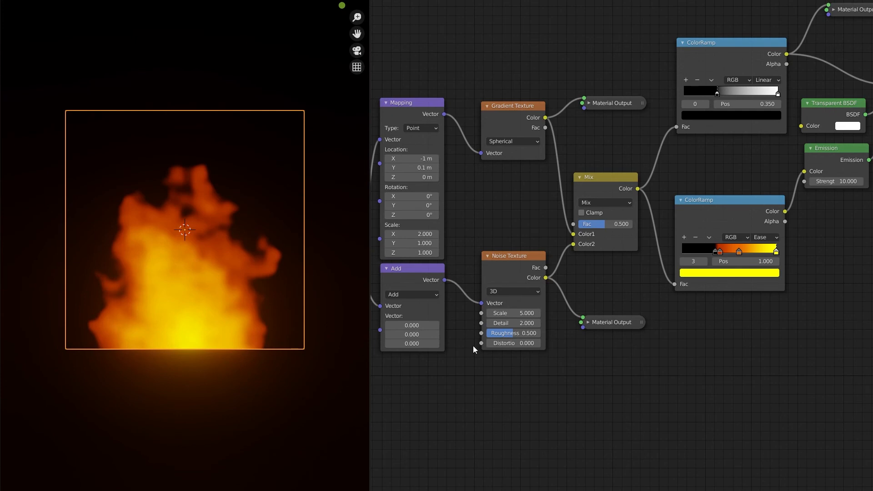
Animate the Add node's Y value with the driver expression #frame/-30
double_click(418, 333)
text(#)
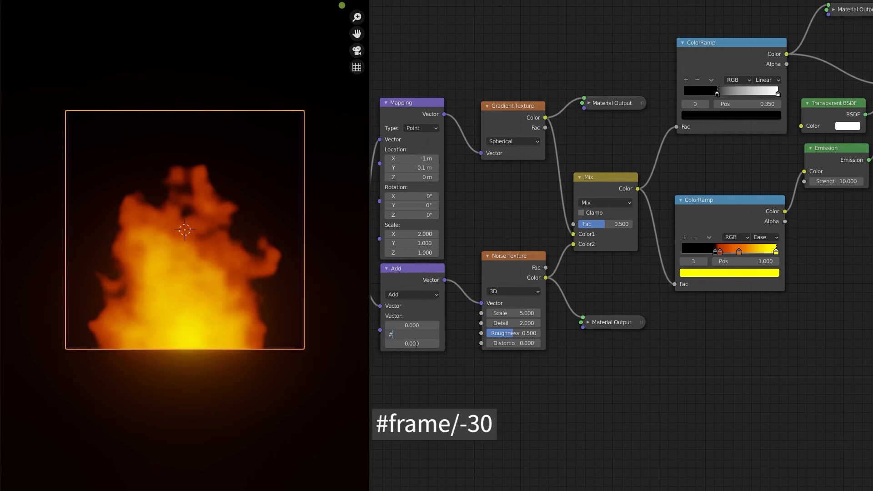
text(frame/-30)
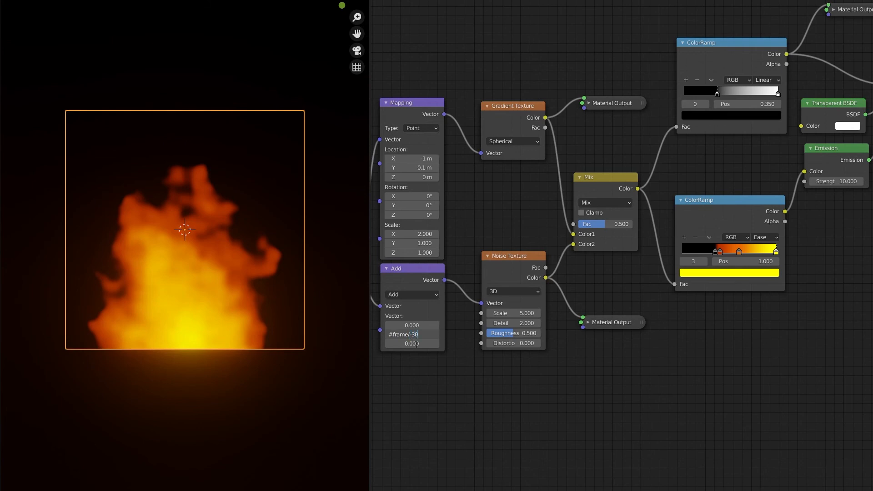
key(Return)
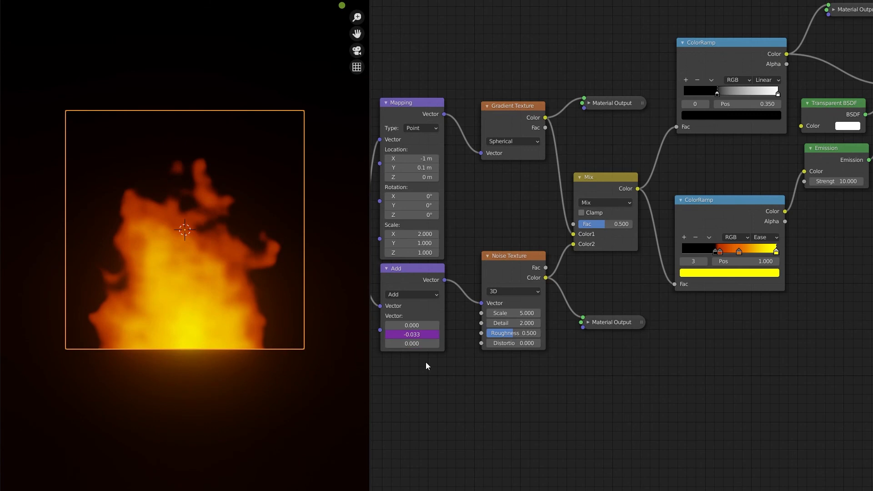
Play the flame animation, return to the first frame and save the file
key(space)
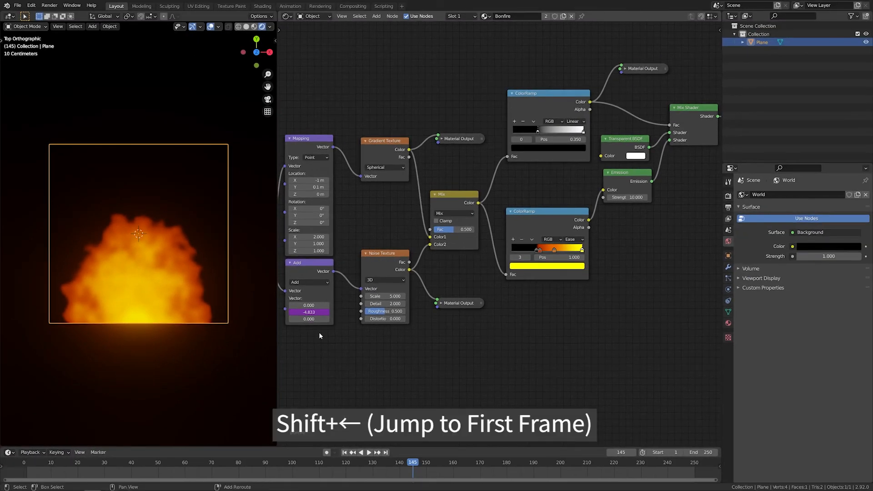
key(shift+Left)
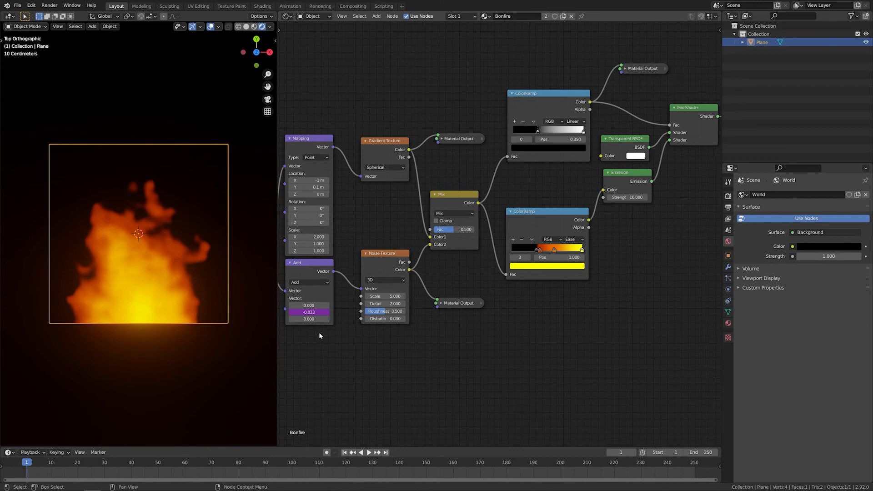
key(ctrl+s)
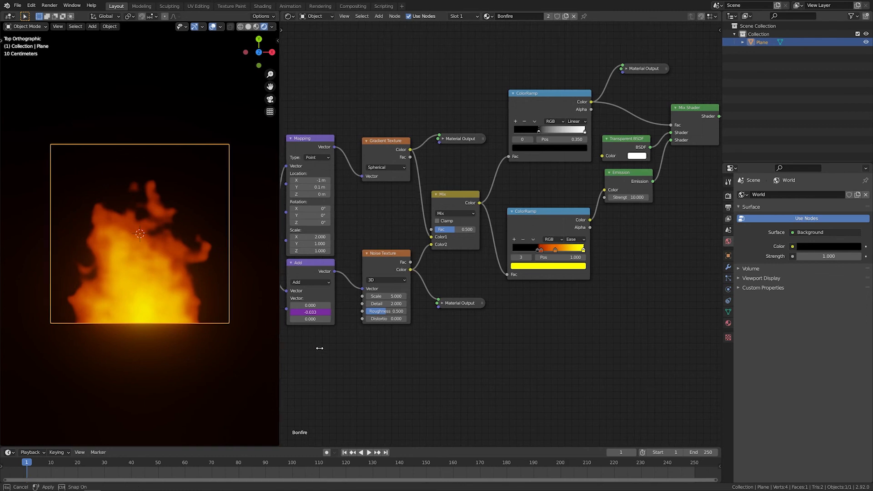
Widen the 3D viewport over the node editor, add a camera and align it to the current top view
drag(278, 349, 692, 366)
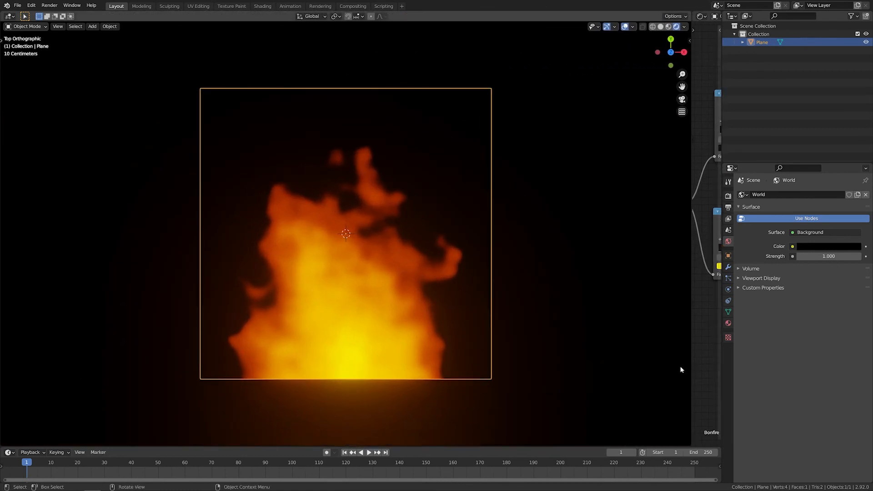
key(shift+a)
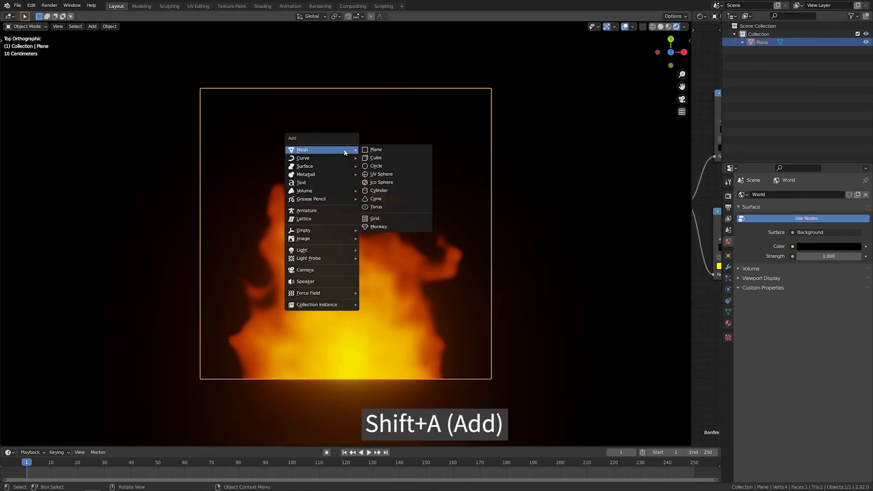
click(321, 271)
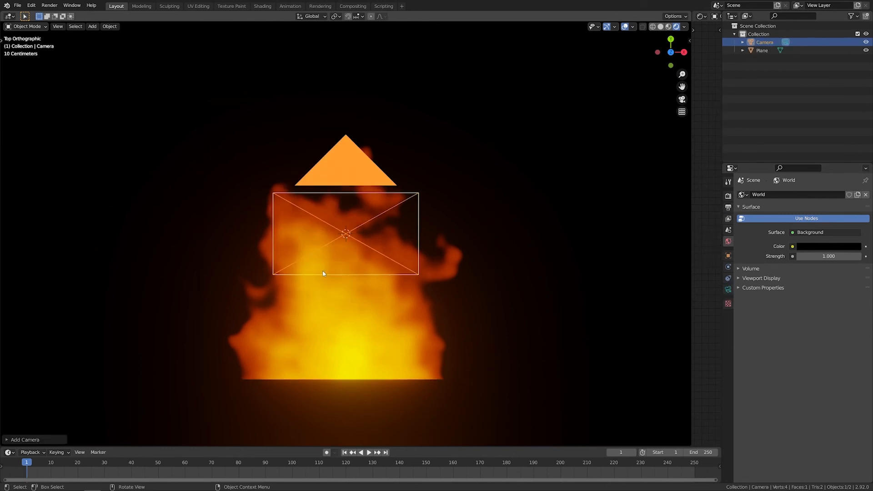
key(ctrl+alt+KP_0)
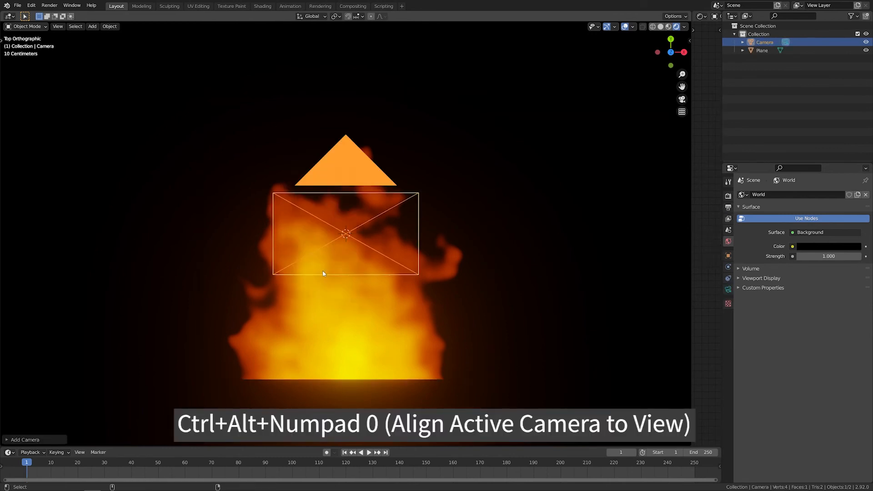
key(ctrl+alt+KP_0)
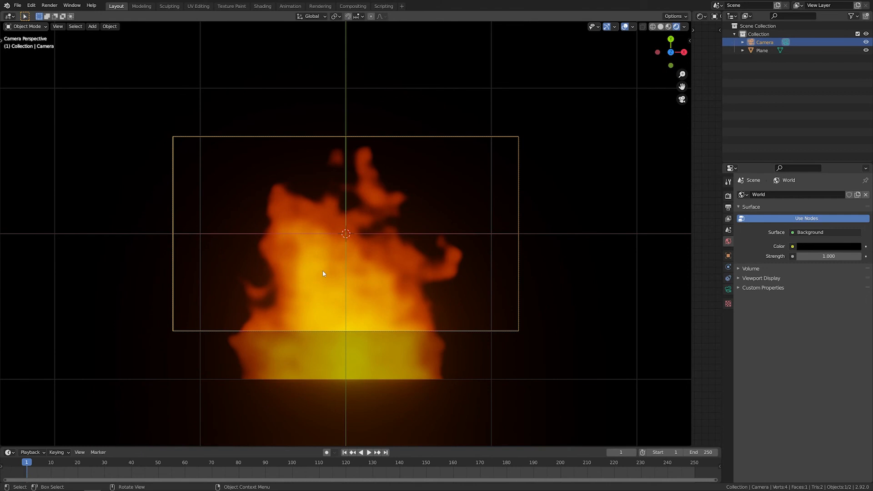
Set the camera's Z location to 4.9 m so the whole flame fits in the frame
key(n)
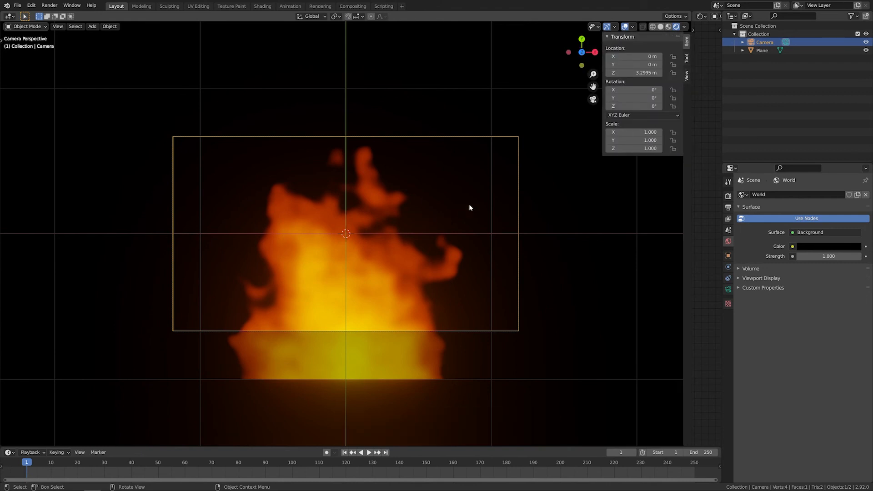
click(632, 74)
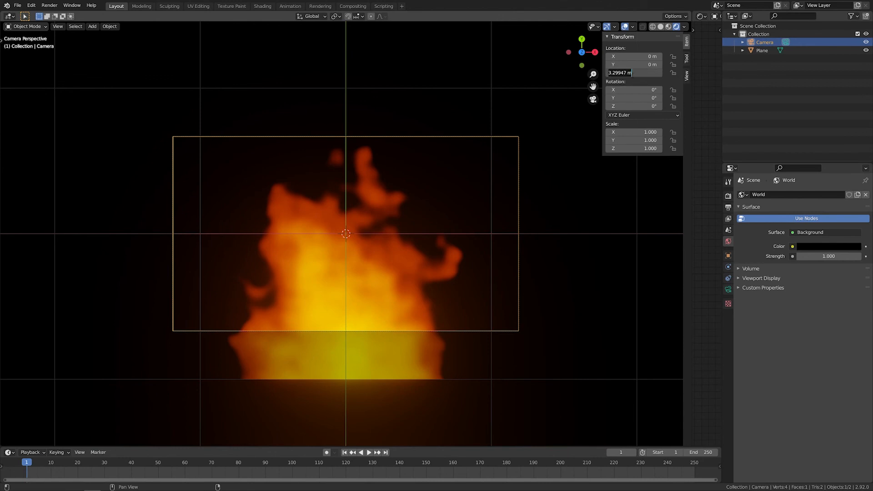
text(4.9)
key(Return)
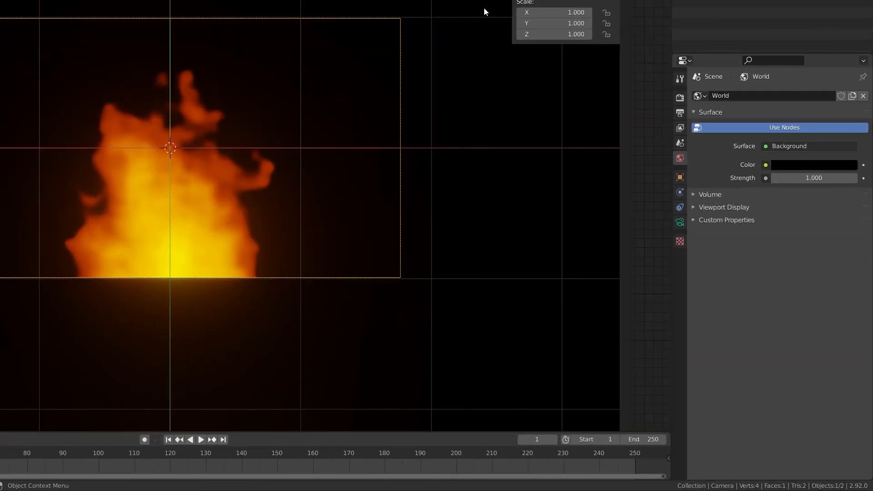
Set the scene's output frame rate to 30 fps
click(681, 112)
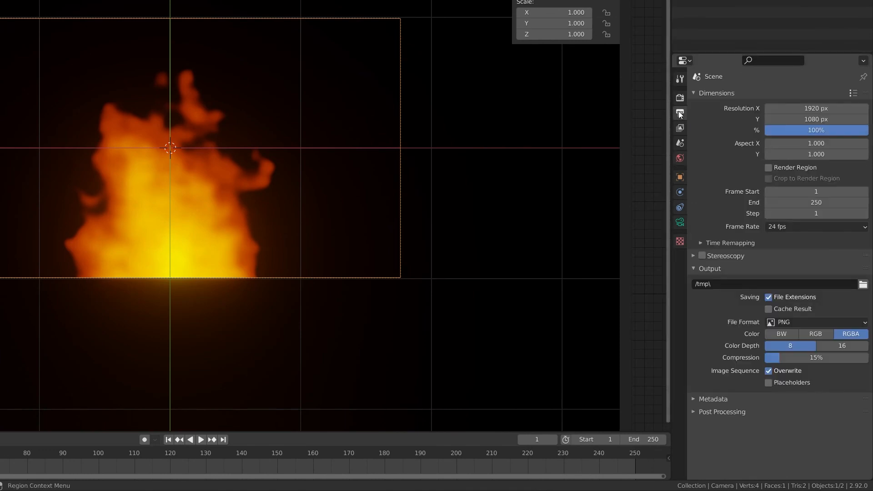
click(813, 226)
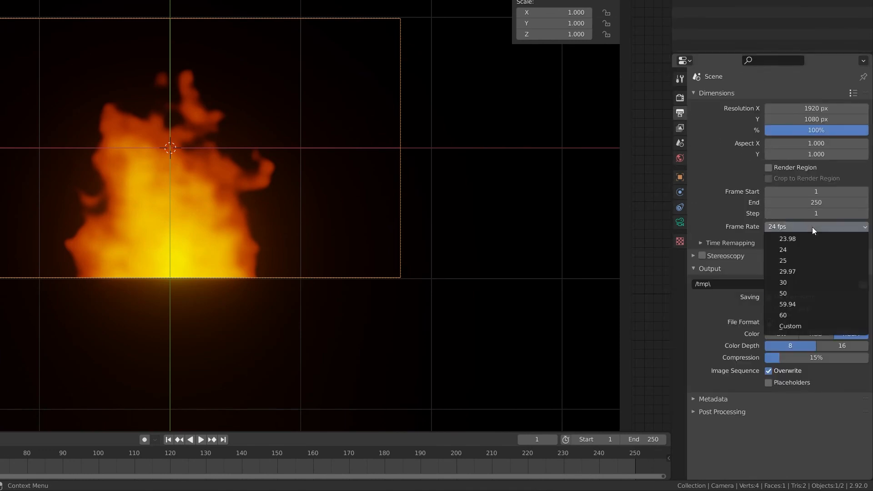
click(820, 283)
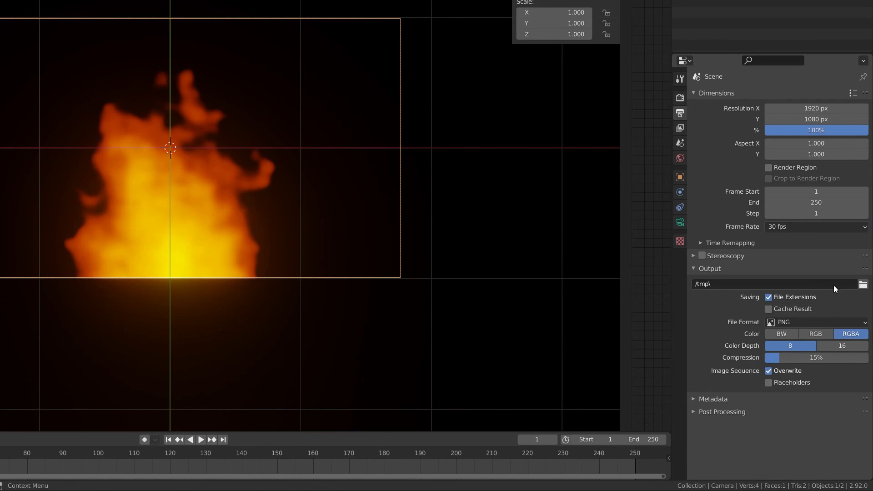
Set the render output path to a file named Bonfire on the F: drive
click(863, 285)
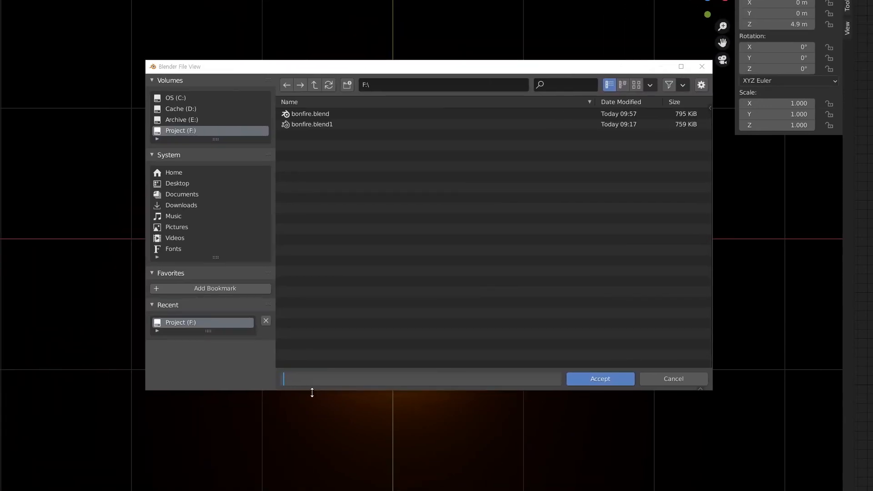
click(316, 379)
text(Bonfire)
click(599, 382)
Change the output file format to FFmpeg Video and set its encoding container to MPEG-4
click(842, 324)
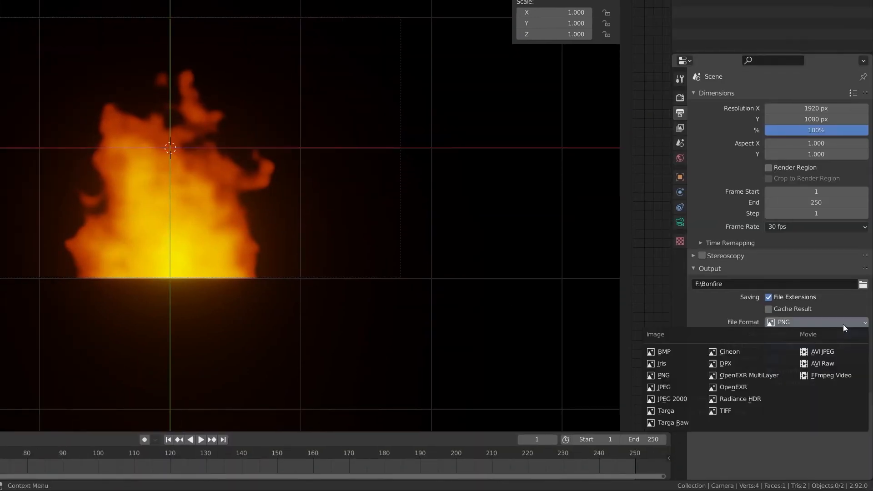
click(855, 376)
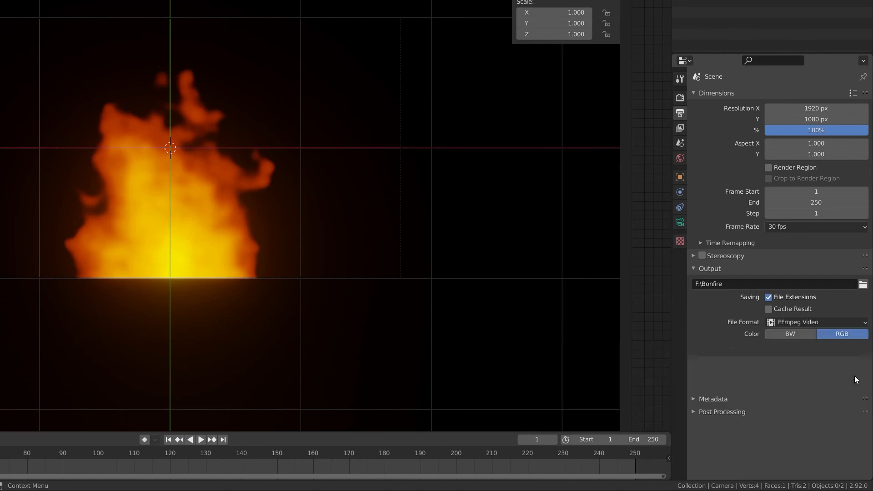
click(728, 351)
scroll(727, 348, down, 3)
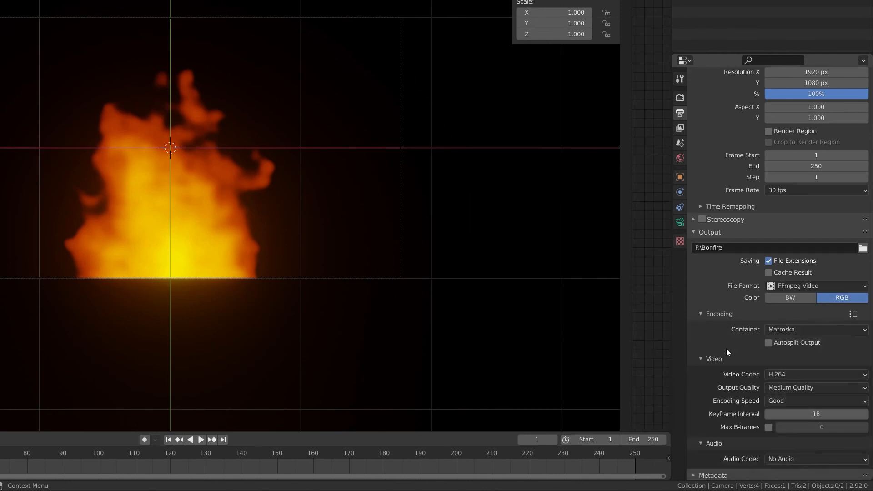
click(833, 315)
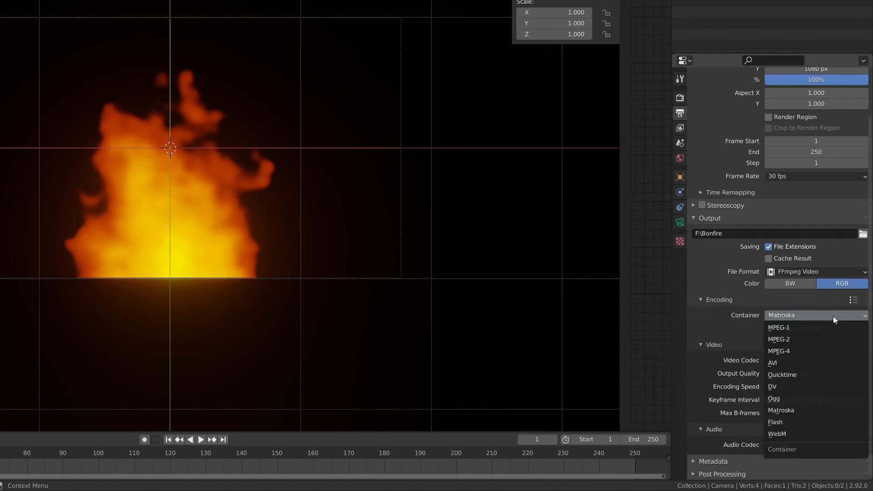
click(837, 352)
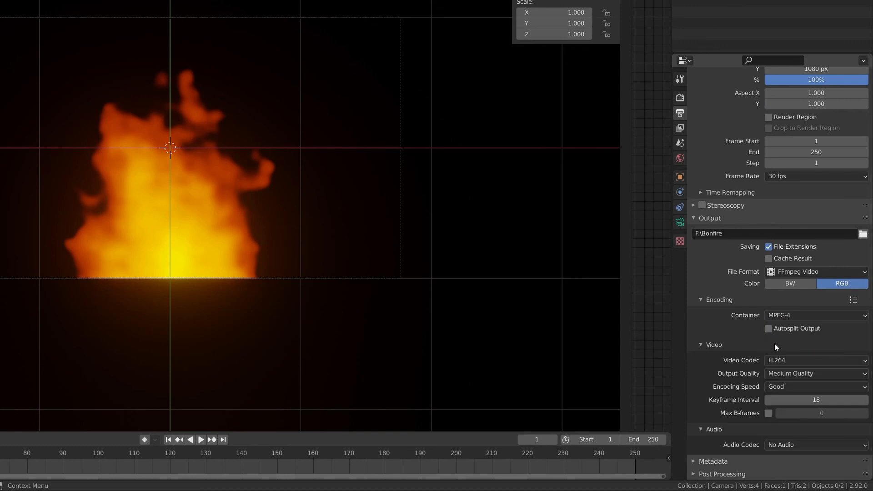
Set the video output quality to Perceptually Lossless and render the animation
click(839, 372)
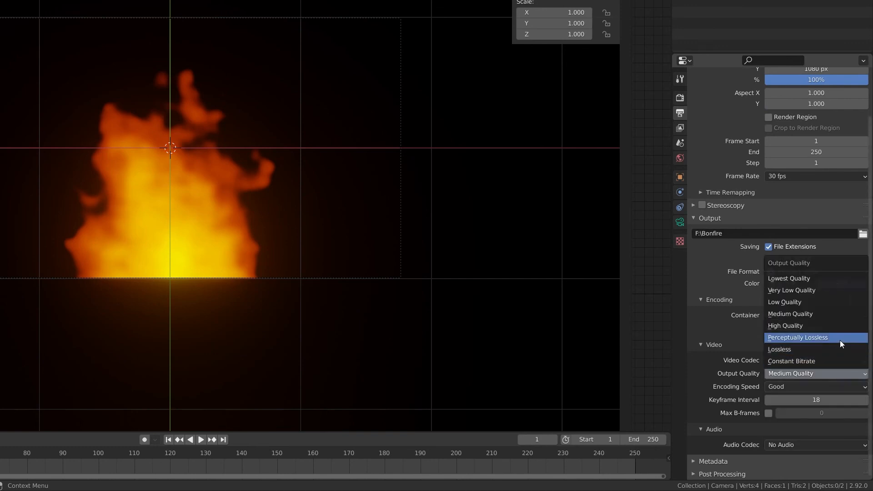
click(844, 338)
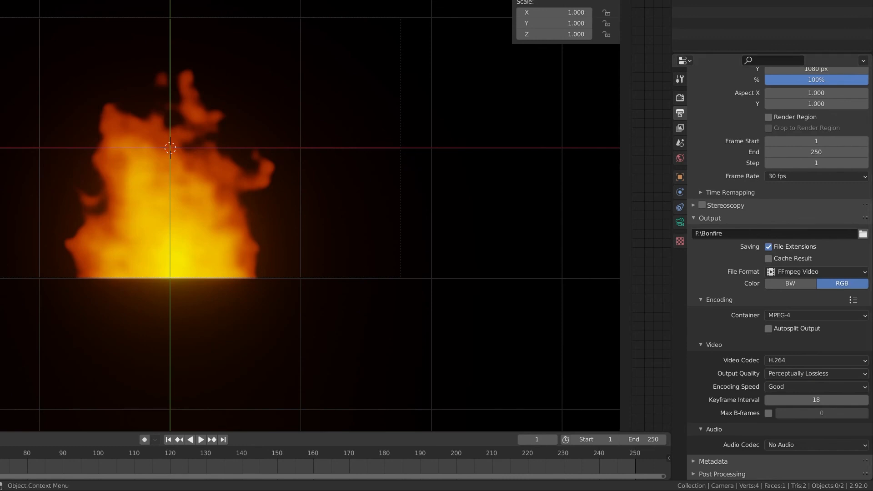
key(ctrl+F12)
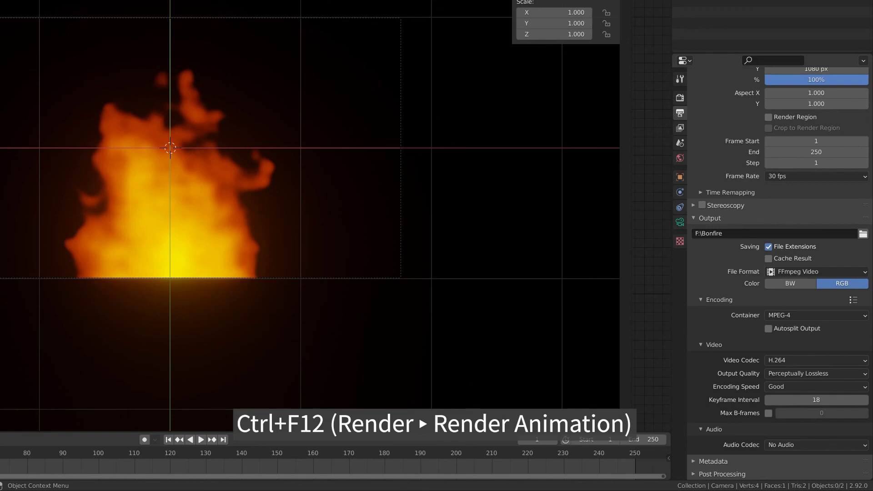